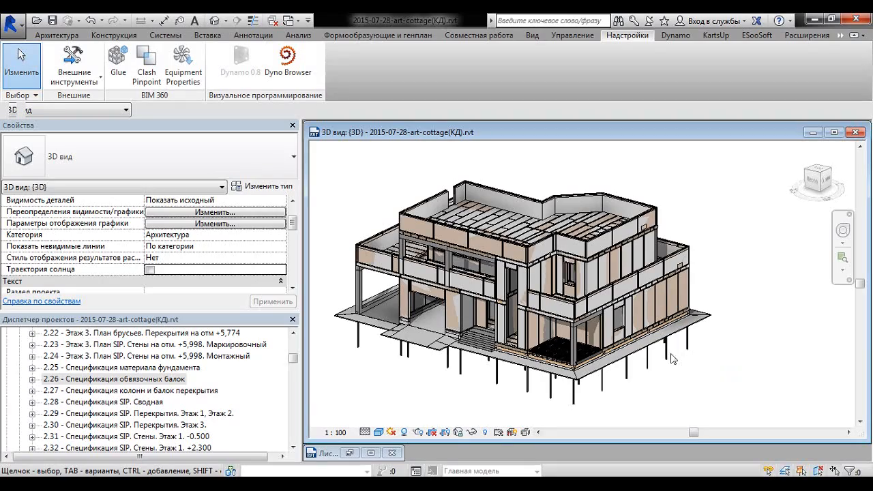
scroll(489, 340, "up", 3)
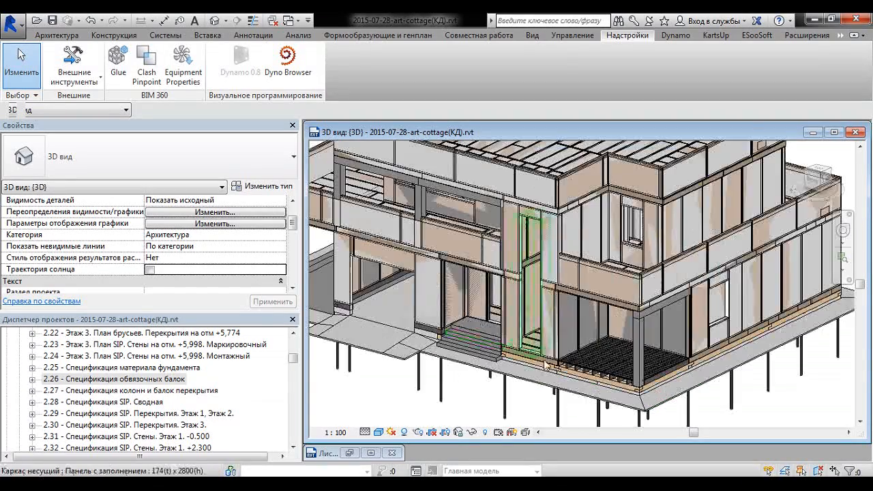
scroll(546, 365, "up", 2)
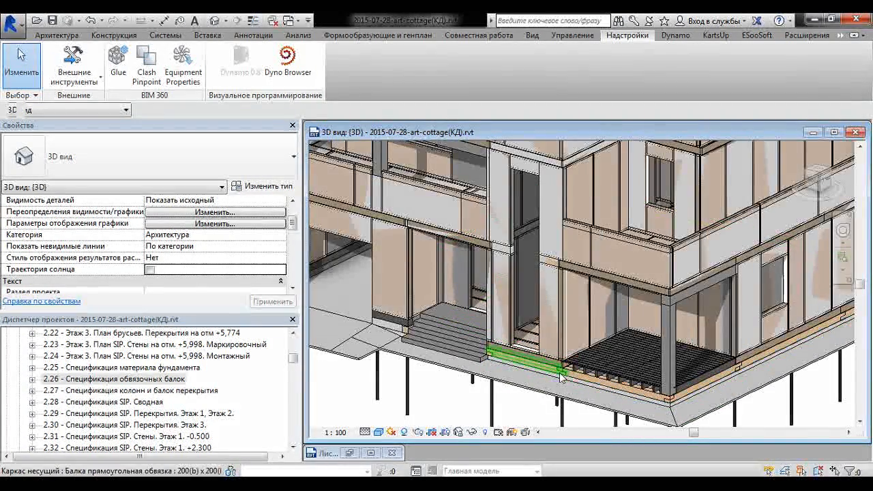
left_click(560, 374)
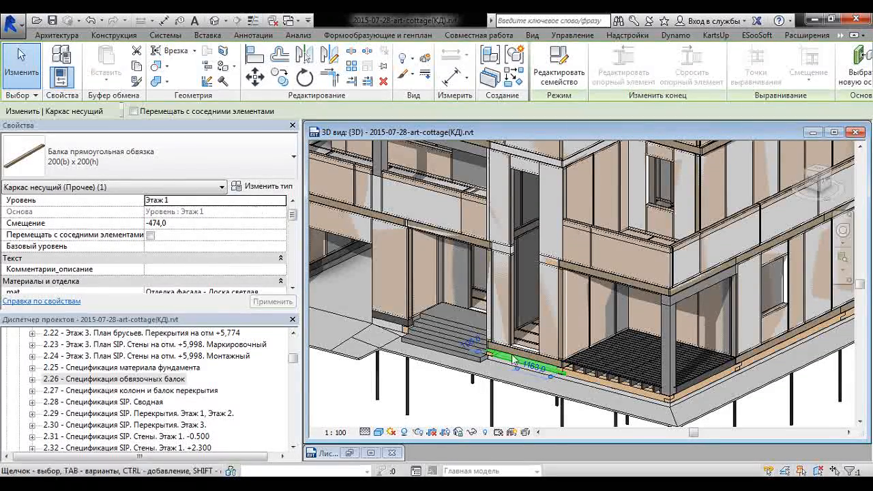
middle_click_drag(719, 381, 649, 368)
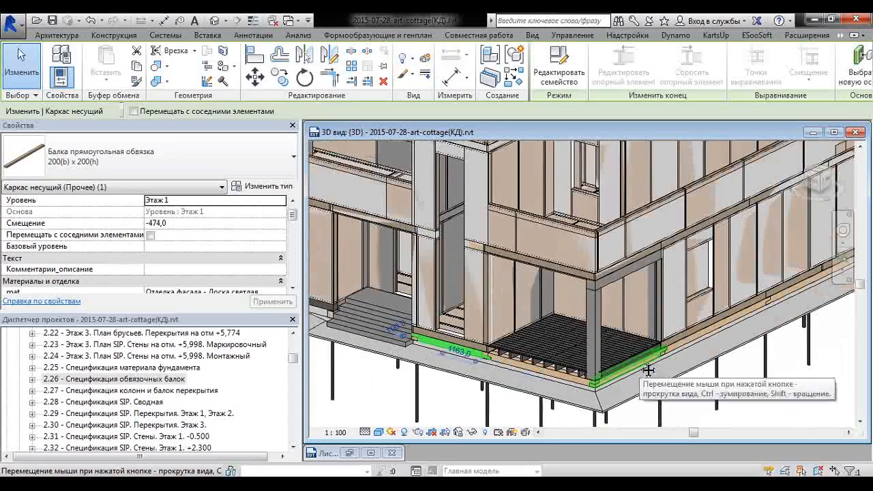
right_click(496, 360)
key("Escape")
key("Escape")
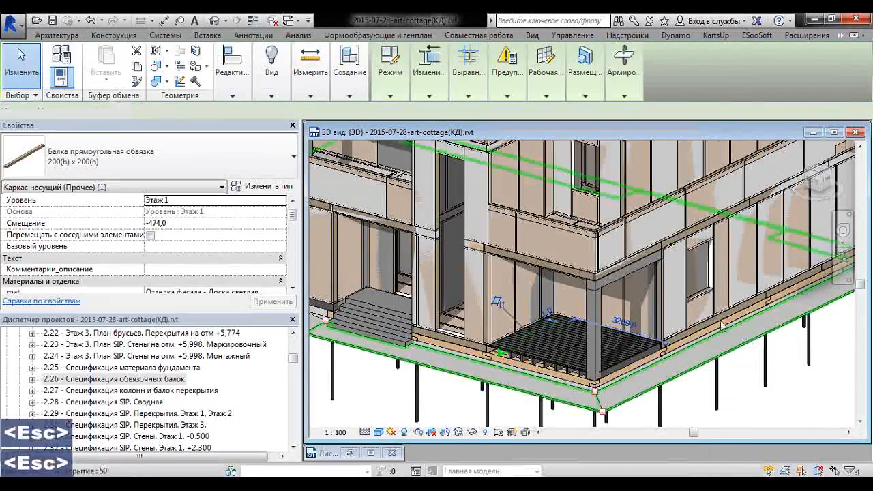
- Select a 200(b) x 200(h) foundation tie beam along the house's side wall and extend the selection to all its instances visible in the view
left_click(710, 334)
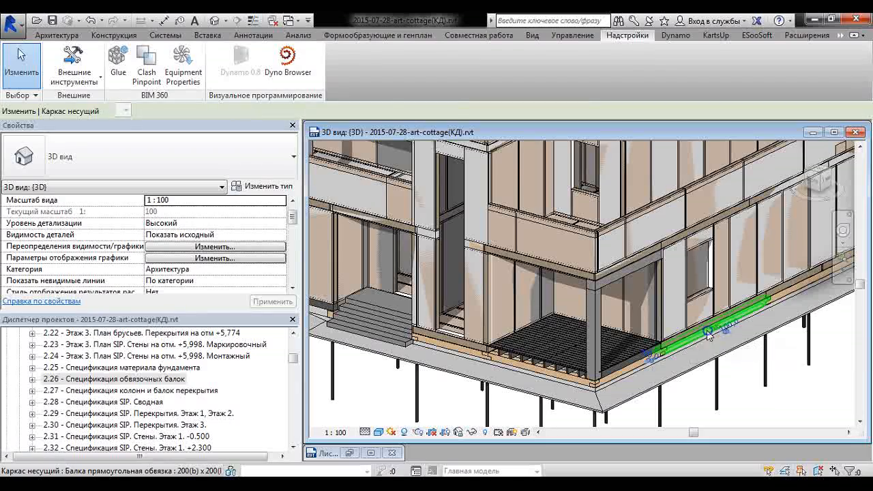
right_click(709, 334)
mouse_move(707, 334)
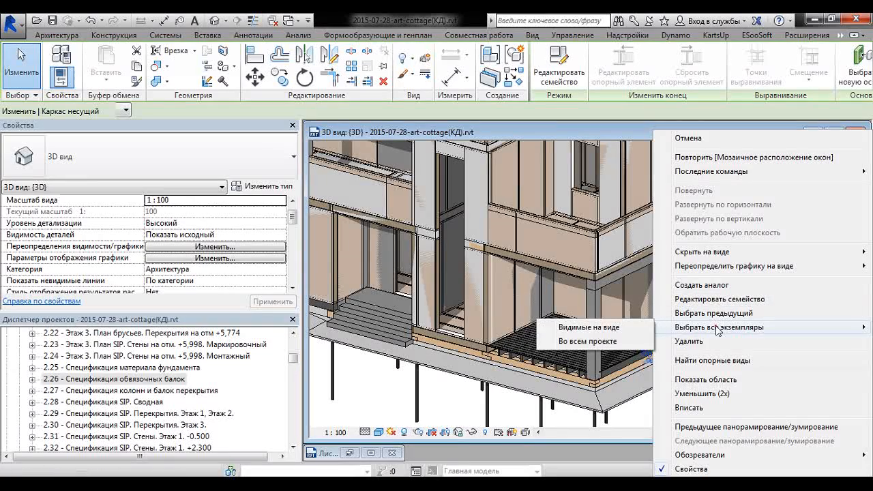
left_click(589, 327)
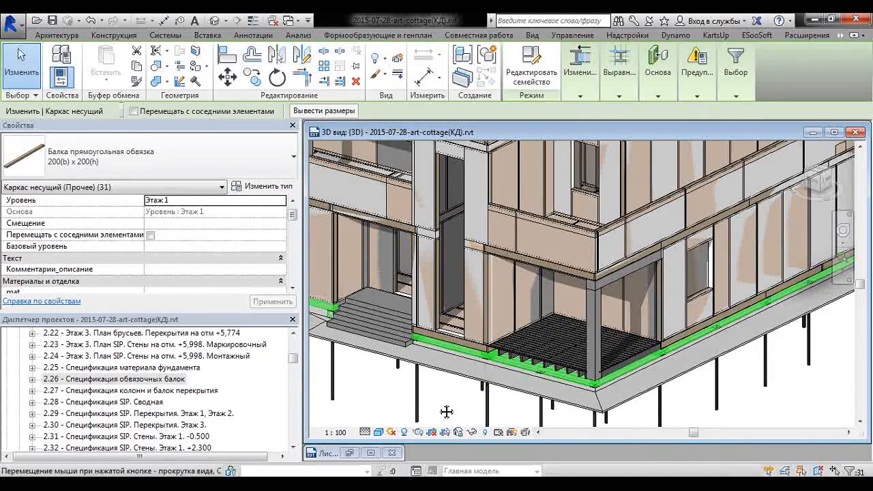
- Temporarily isolate the selected foundation tie beams in the 3D view and clear the selection
middle_click_drag(447, 412, 648, 398)
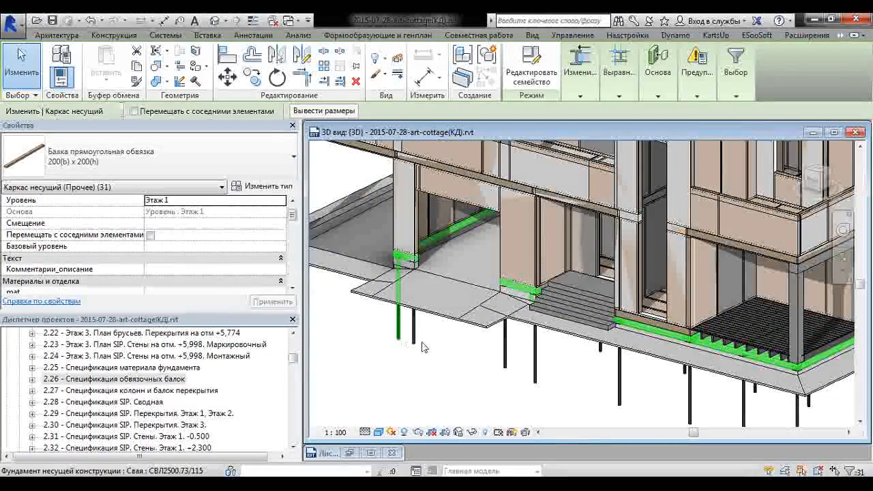
middle_click_drag(422, 346, 468, 382, "shift")
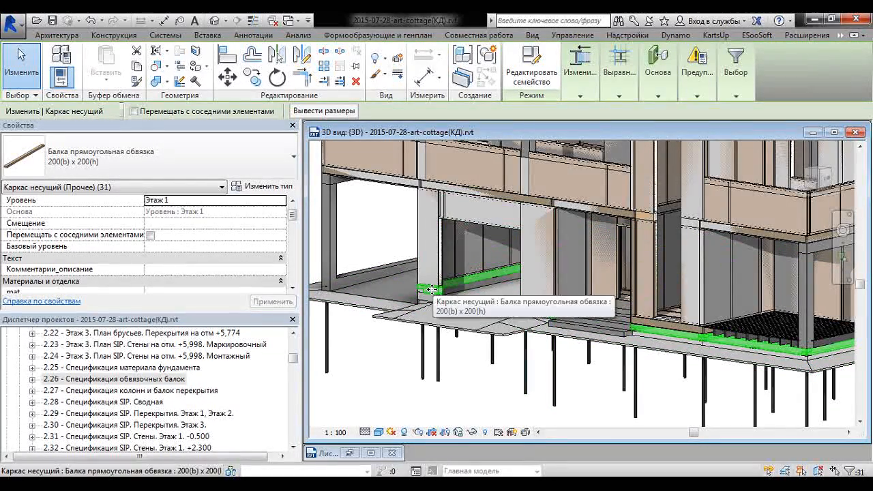
scroll(426, 309, "down", 4)
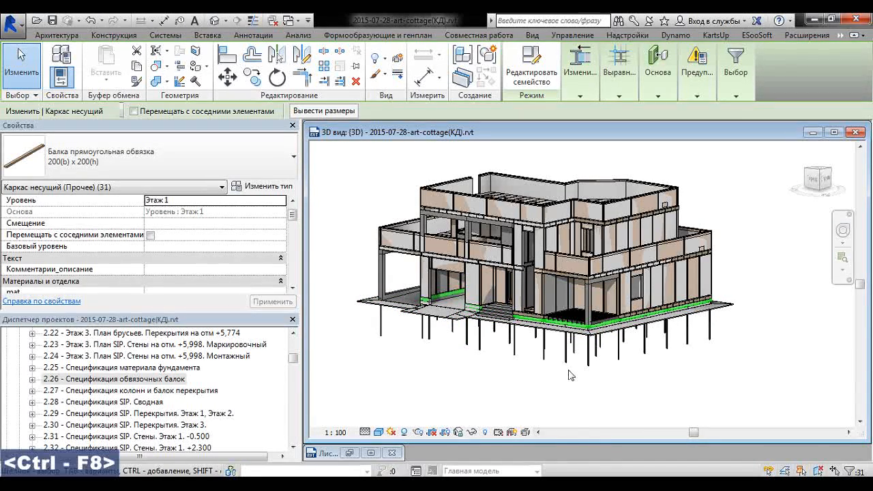
left_click(472, 437)
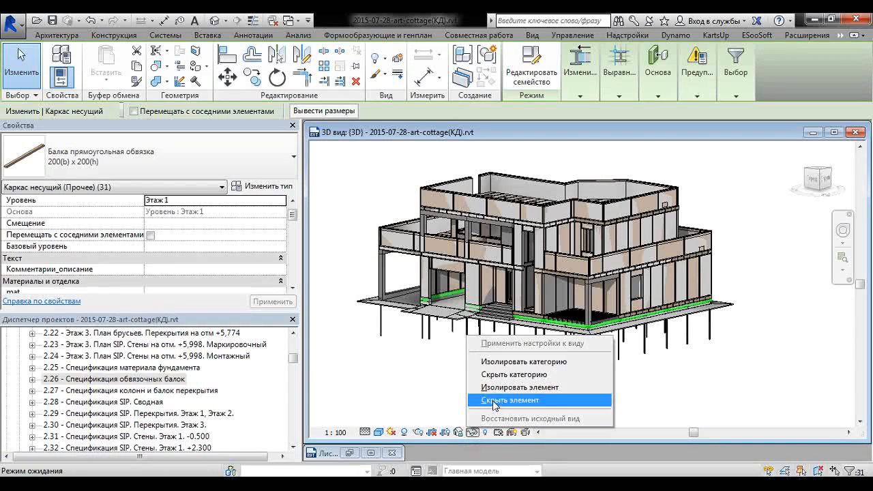
left_click(505, 389)
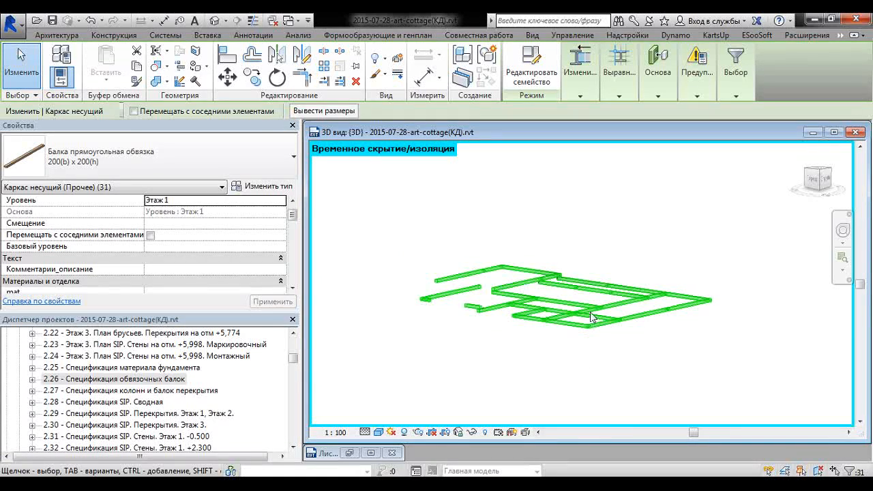
middle_click_drag(591, 317, 489, 383, "shift")
left_click(493, 302)
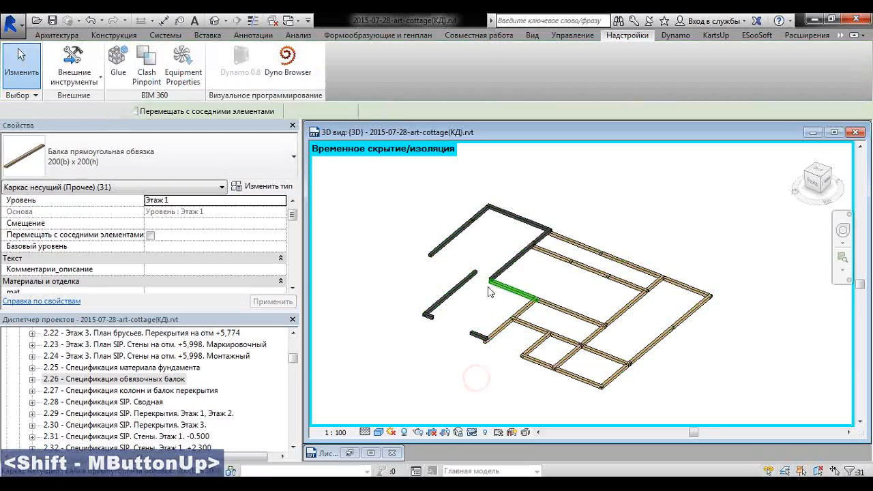
- Examine the isolated tie beam frame from several angles, comparing the heights of the dark and light beams and their joints
middle_click_drag(460, 324, 476, 300, "shift")
scroll(498, 358, "up", 3)
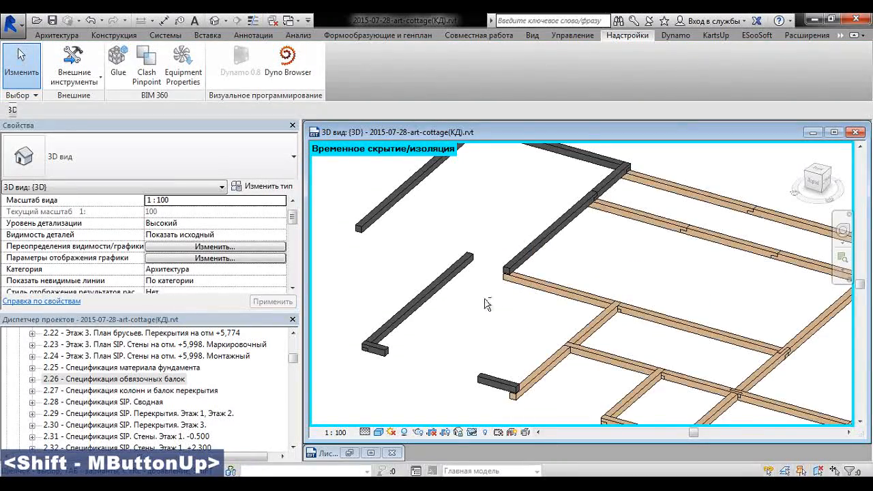
middle_click_drag(498, 359, 501, 258, "shift")
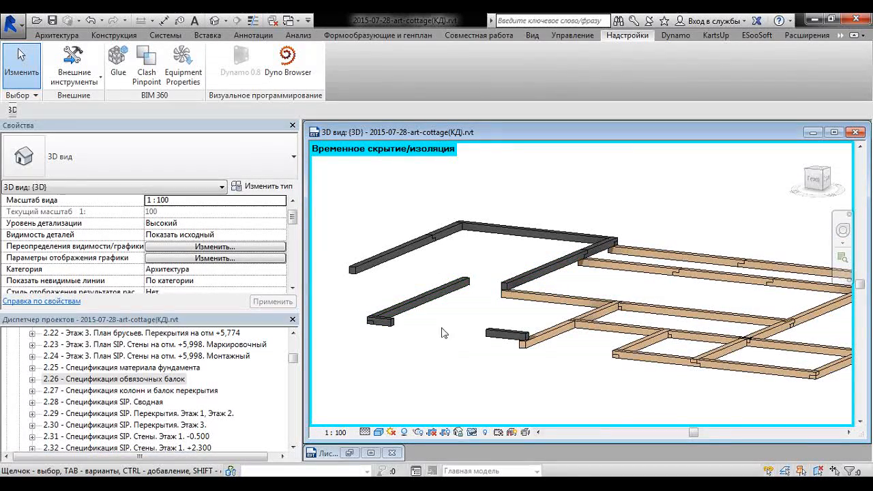
middle_click_drag(445, 331, 497, 304, "shift")
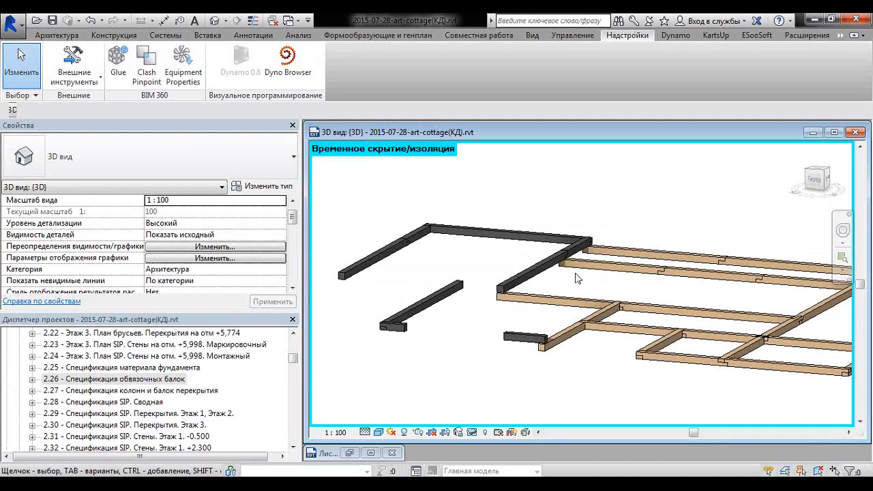
scroll(578, 277, "down", 1)
middle_click_drag(715, 299, 640, 295)
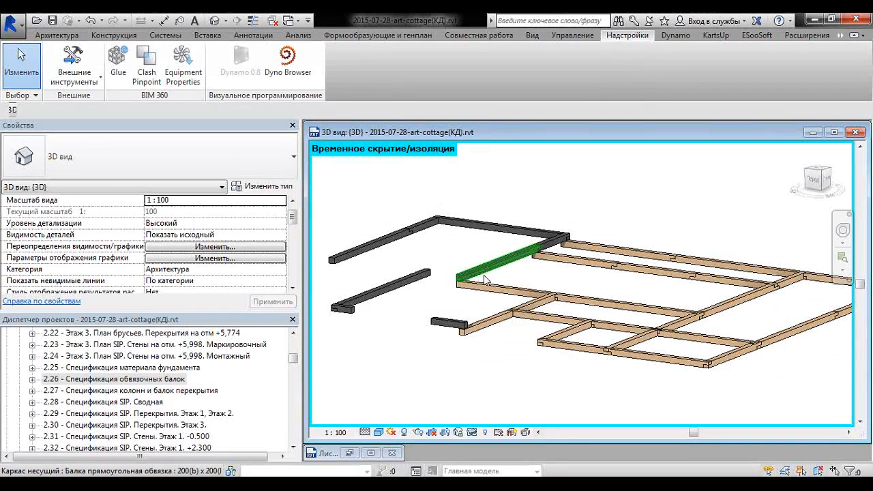
scroll(501, 272, "up", 1)
middle_click_drag(491, 276, 438, 299, "shift")
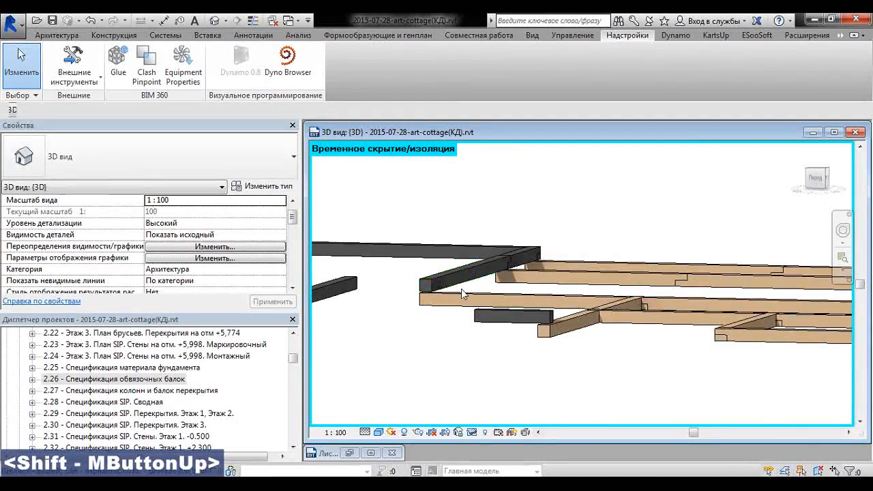
scroll(461, 289, "down", 3)
middle_click_drag(590, 234, 558, 306, "shift")
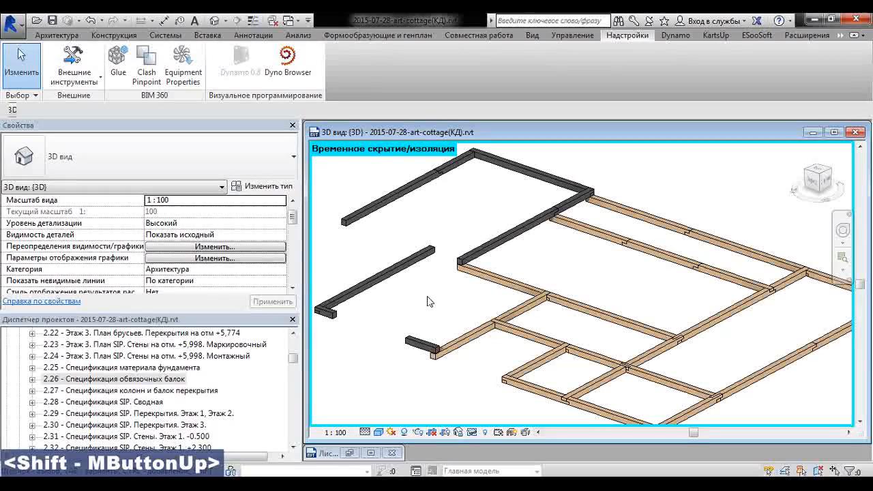
- Select individual light tie beams near the dark ones and review the instance properties of the one beside the short dark beam
left_click(497, 274)
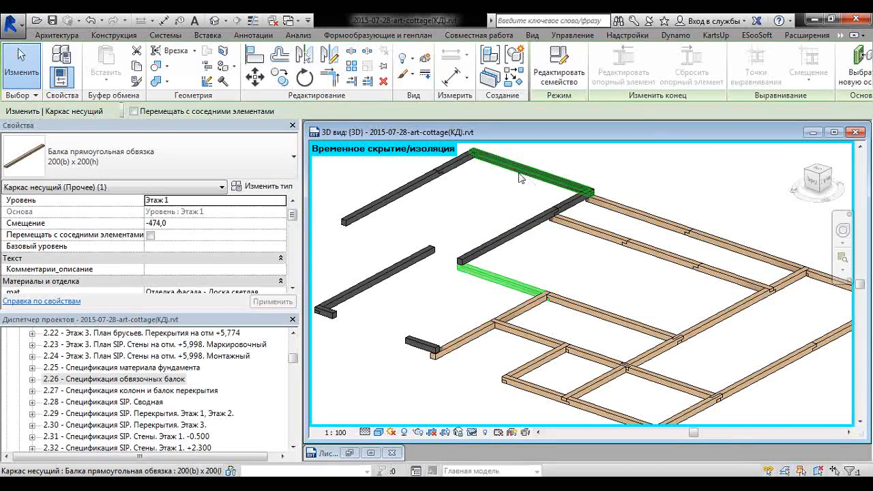
left_click(433, 294)
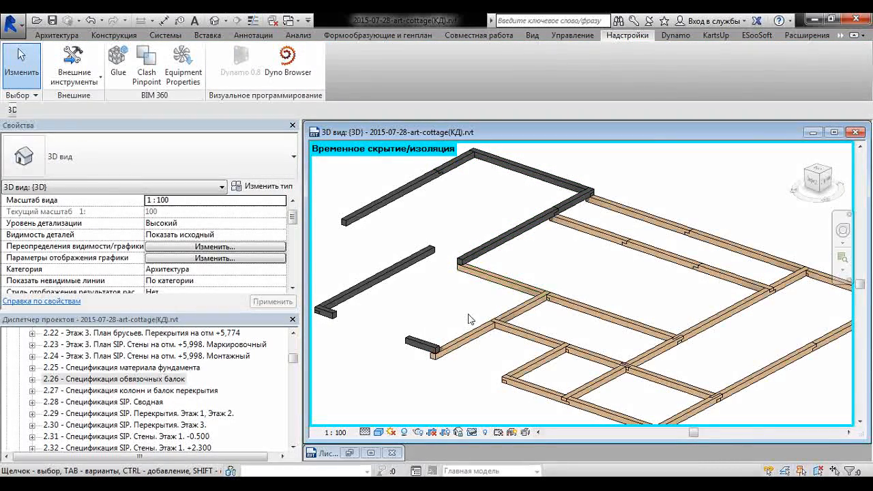
middle_click_drag(425, 298, 466, 320)
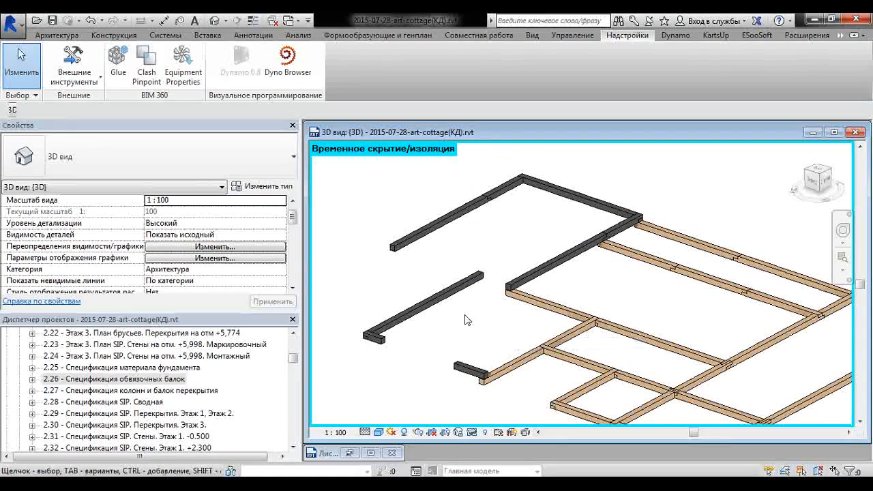
left_click(513, 367)
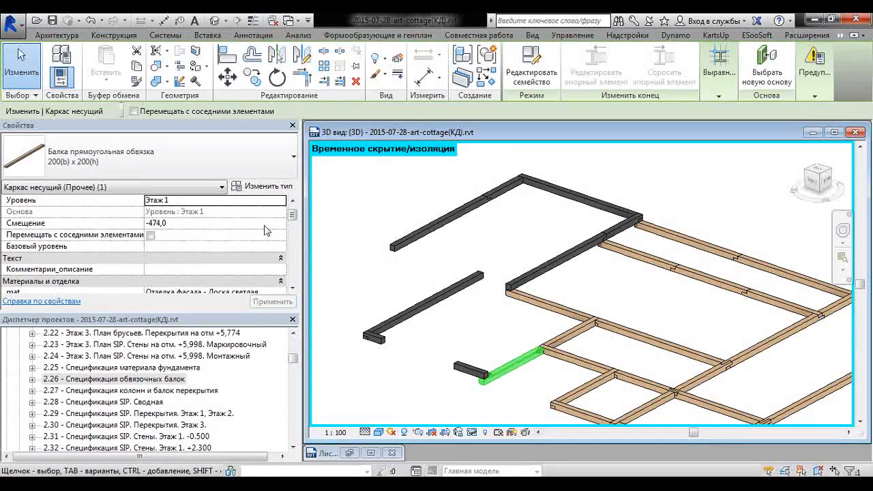
left_click_drag(293, 216, 294, 268)
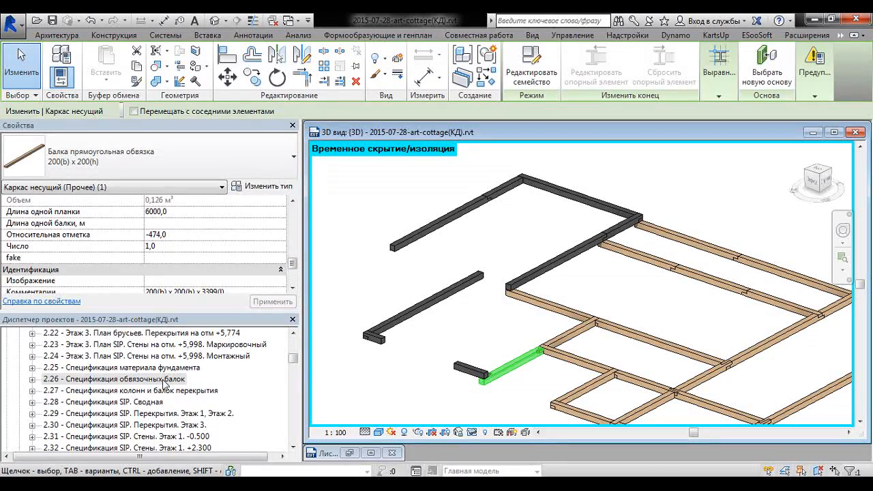
- Open sheet "2.26 - Спецификация обвязочных балок" in a maximized window and bring the start of its schedule into view
double_click(164, 380)
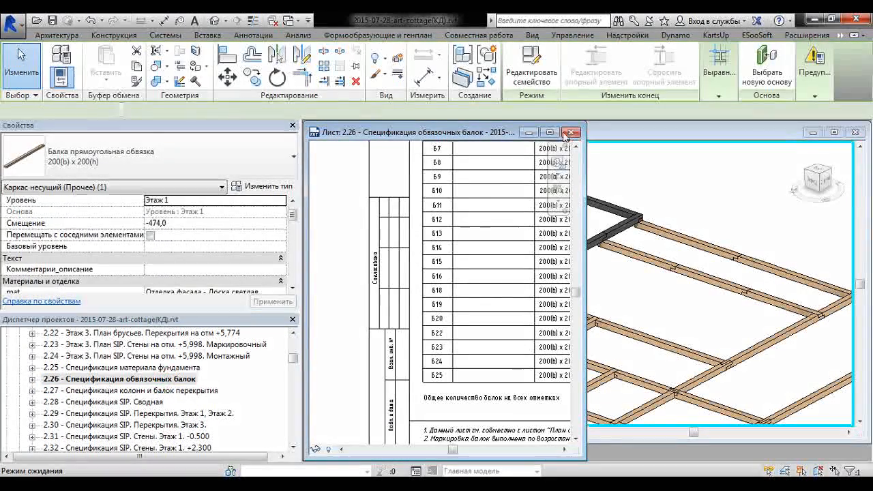
left_click(551, 133)
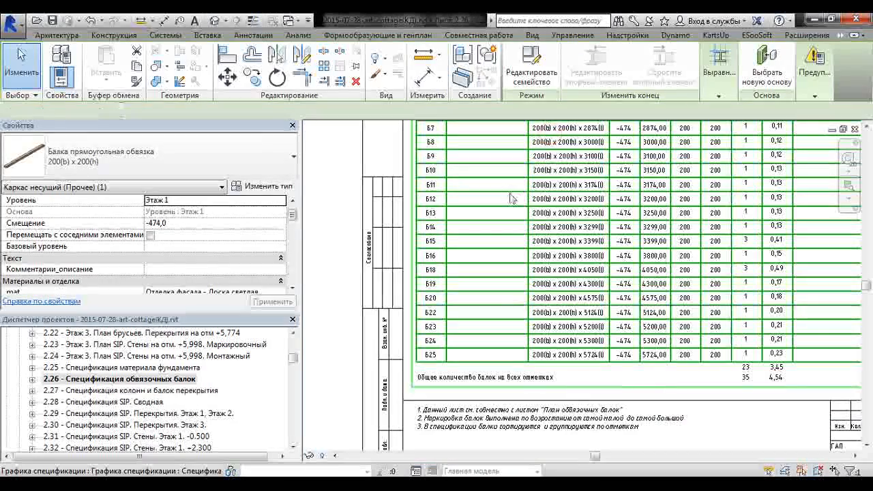
scroll(582, 257, "up", 1)
middle_click_drag(545, 183, 567, 346)
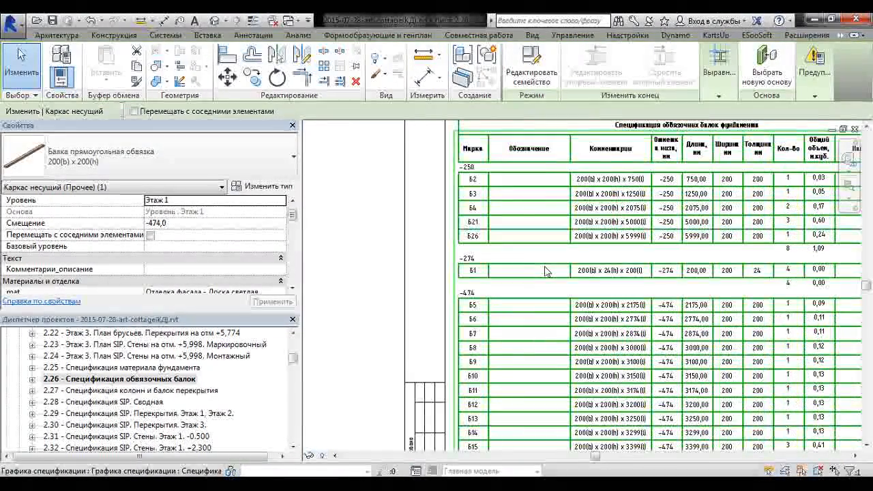
- Examine the tie beam schedule's marks, comments, lengths, quantities and volumes across the -250, -274 and -474 elevation groups
scroll(618, 256, "down", 2)
left_click(618, 256)
scroll(515, 201, "up", 2)
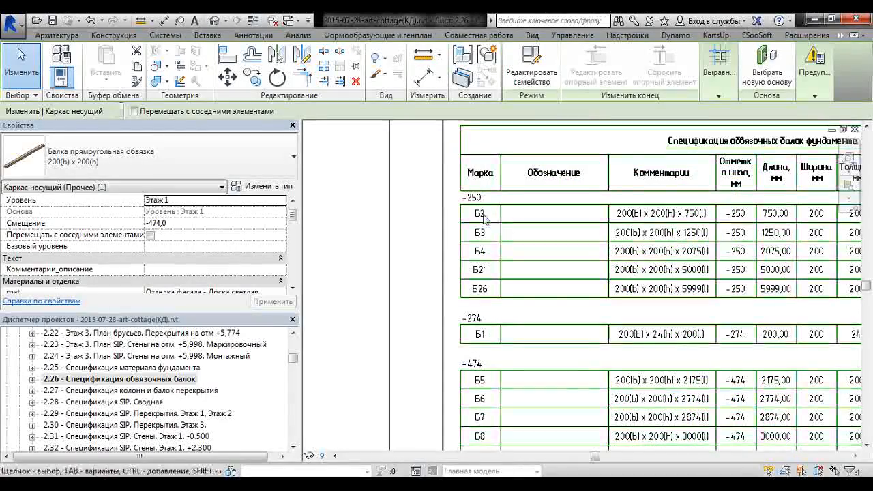
scroll(508, 250, "down", 2)
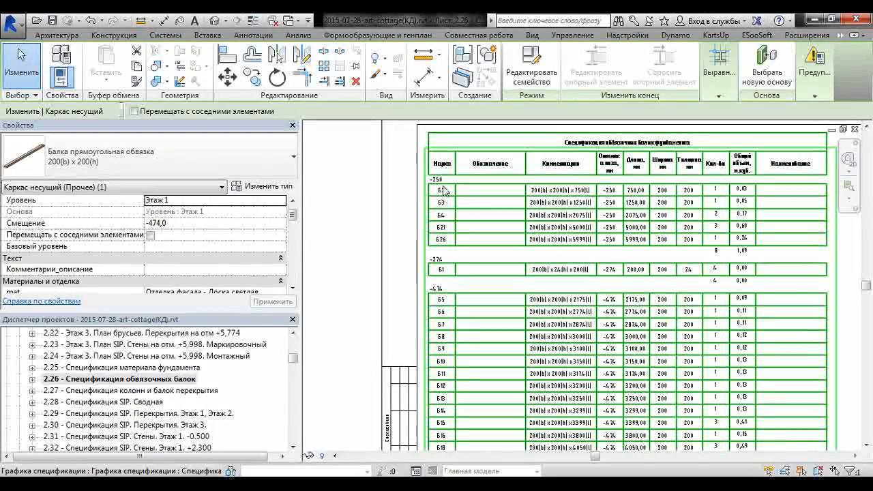
scroll(438, 182, "down", 1)
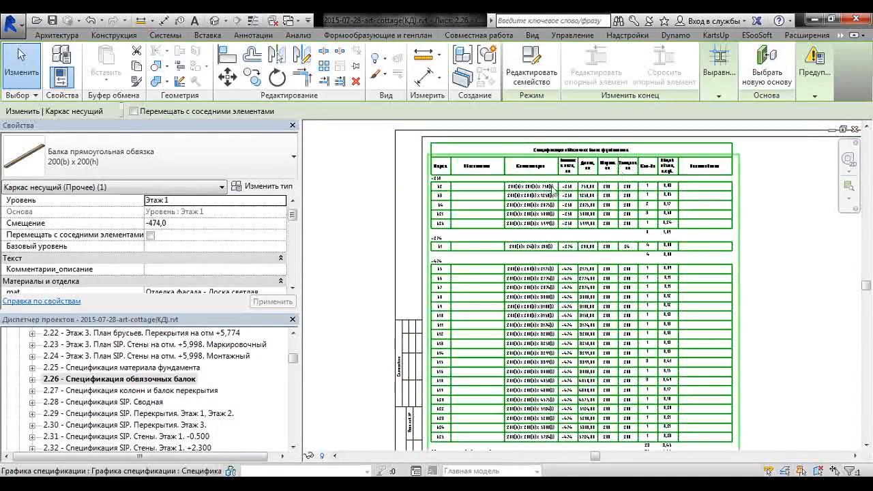
scroll(492, 179, "up", 2)
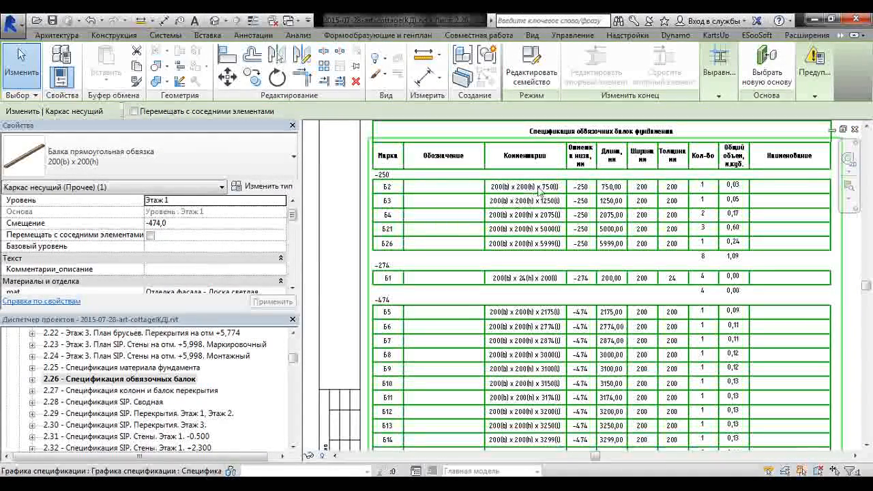
scroll(557, 396, "down", 3)
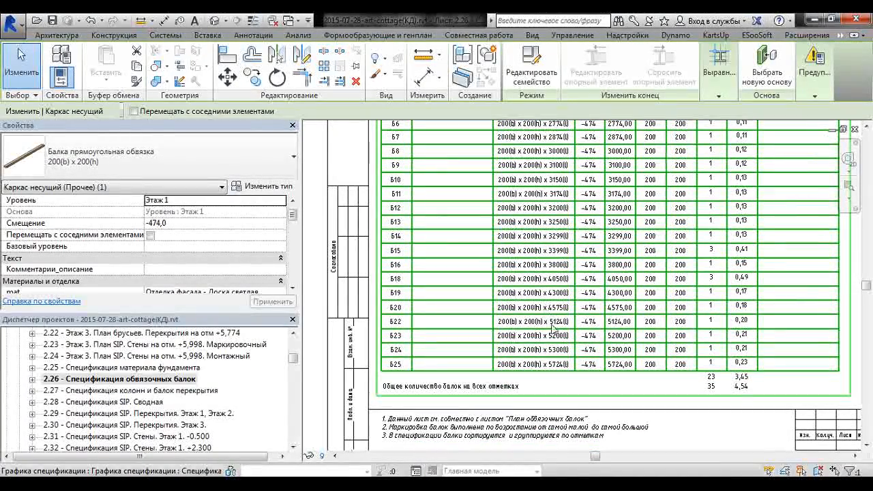
scroll(557, 286, "up", 2)
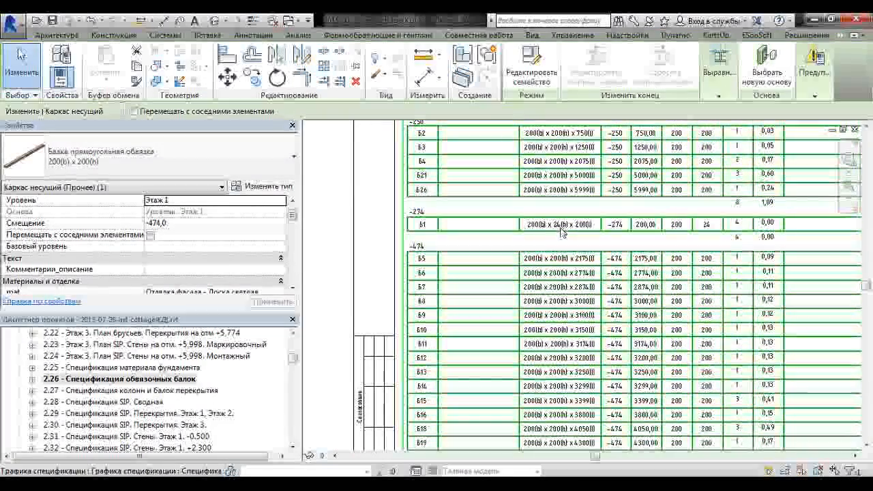
scroll(561, 232, "up", 1)
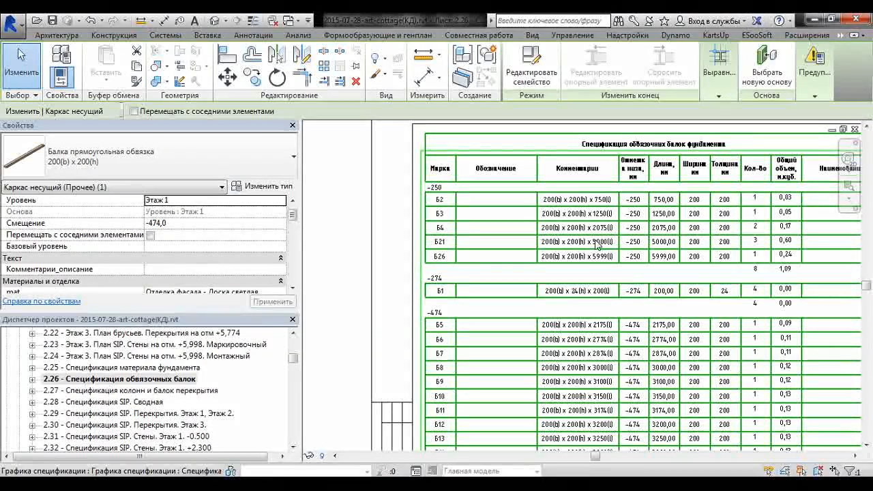
- Review the tie beam schedule once more and arrange its sheet side by side with the 3D view
middle_click_drag(671, 320, 598, 247)
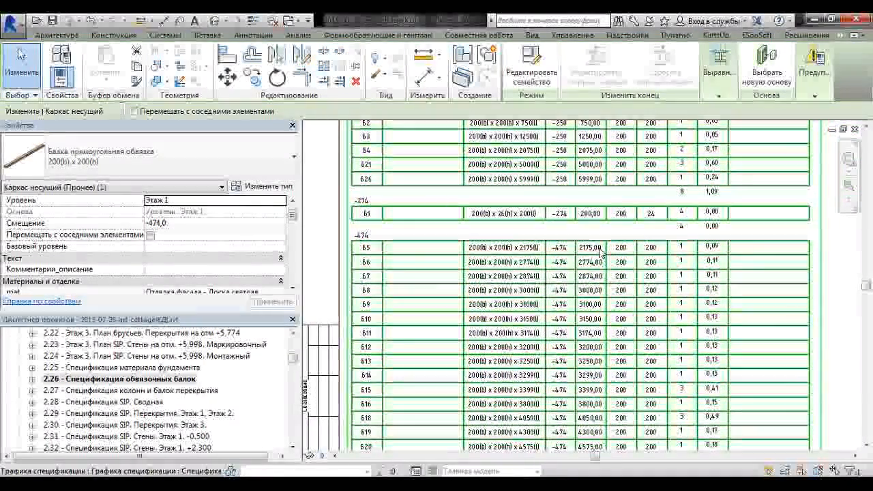
scroll(598, 247, "down", 1)
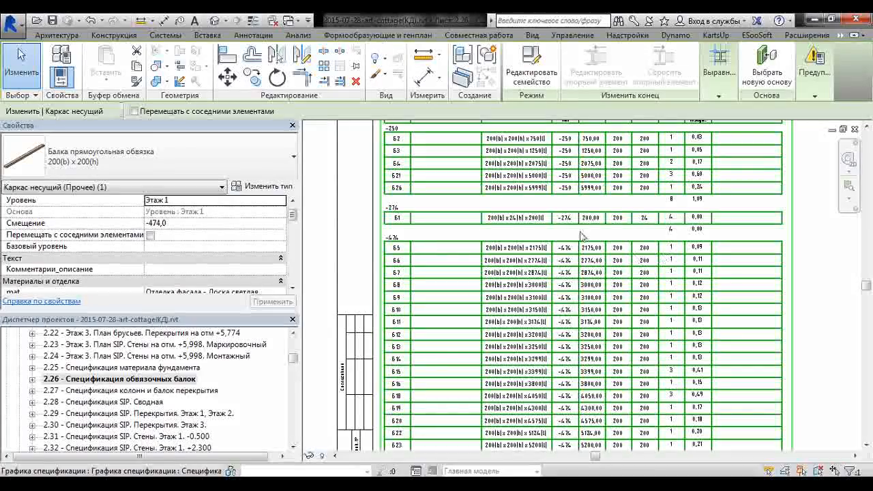
middle_click_drag(593, 251, 657, 315)
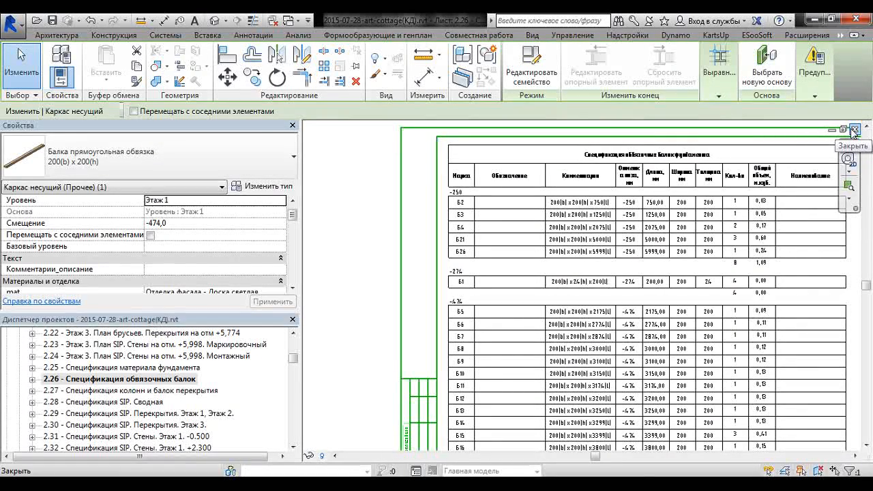
key("ctrl+w")
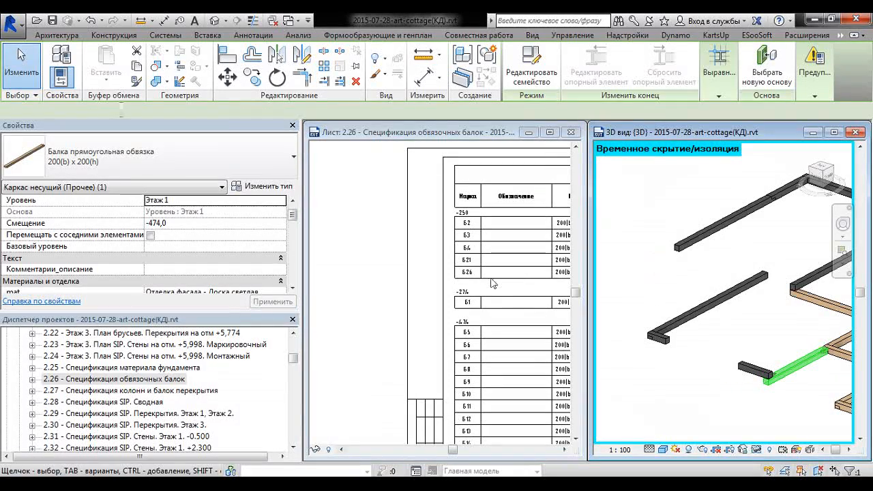
left_click(474, 249)
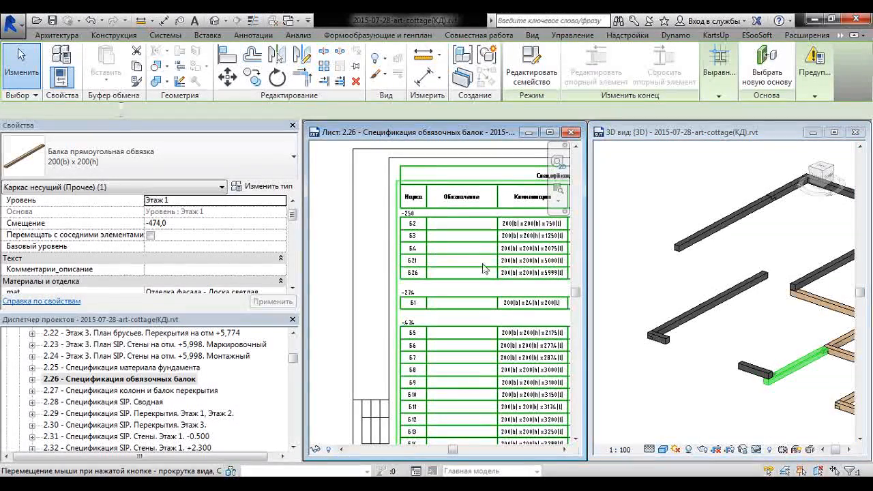
left_click(695, 318)
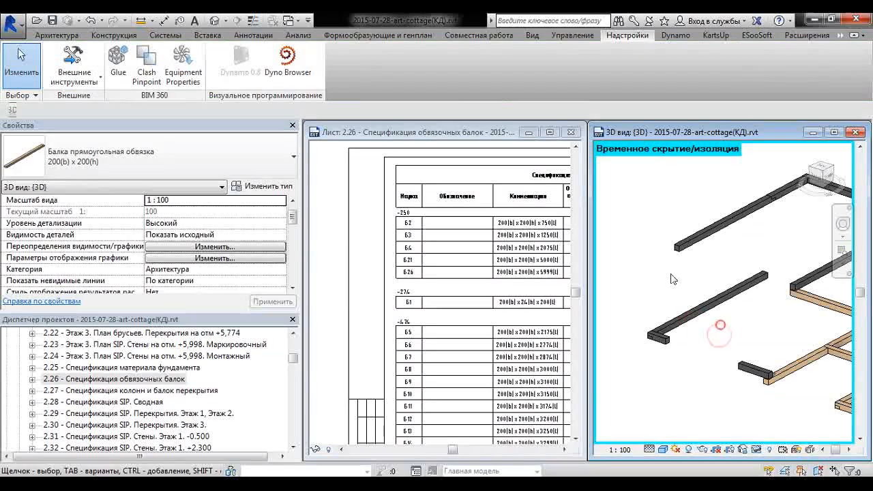
- Copy the long free-standing dark beam parallel to itself, on the outer side of the frame
left_click(702, 313)
key("ctrl+shift+d")
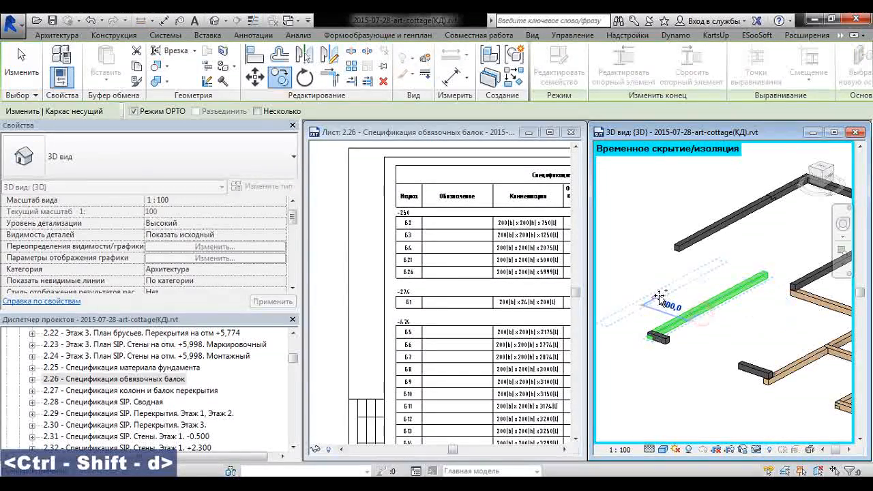
left_click(660, 298, "shift")
left_click(662, 298)
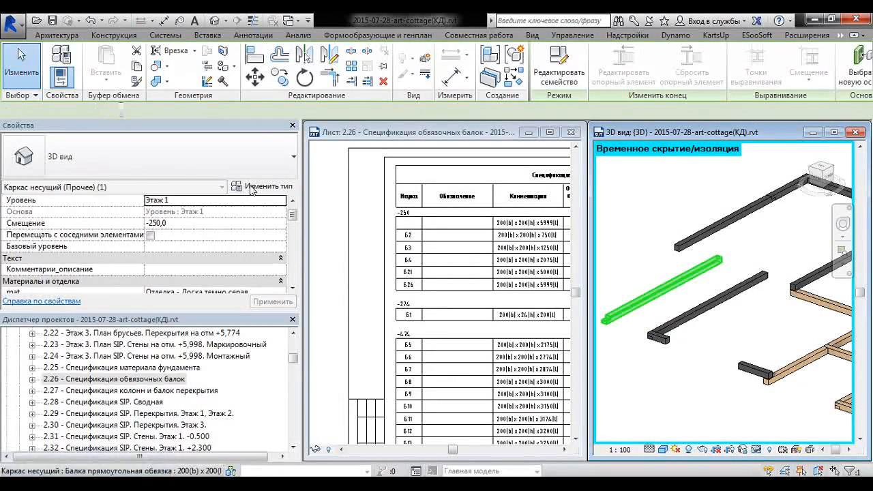
- Duplicate the copied beam's type under the suggested name and set its T dimension to 150
left_click(258, 188)
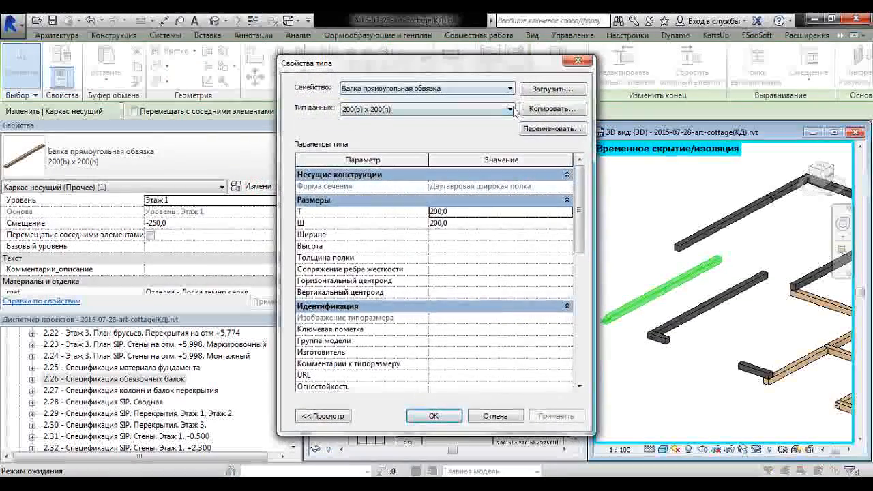
left_click(550, 109)
left_click(477, 268)
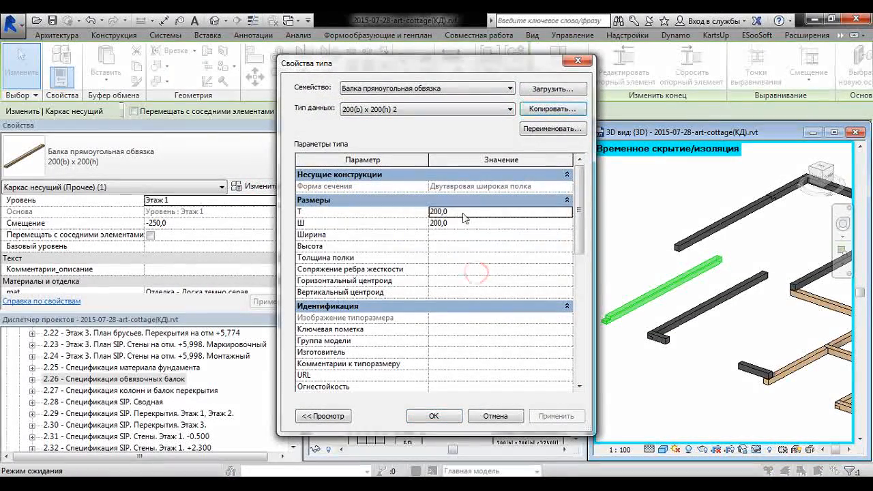
left_click(460, 212)
type("150")
key("Return")
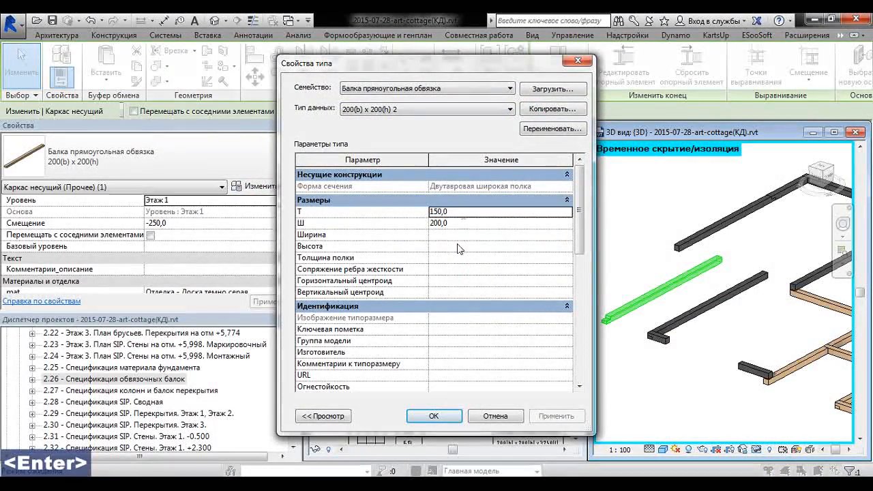
left_click(435, 413)
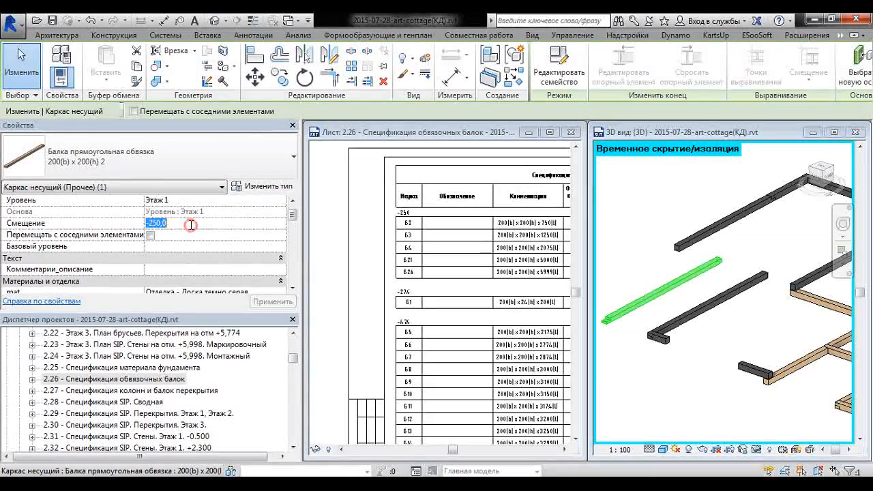
- Set the copied beam's offset from level "Этаж 1" to -500 and select the lowered beam again
left_click(190, 224)
type("-")
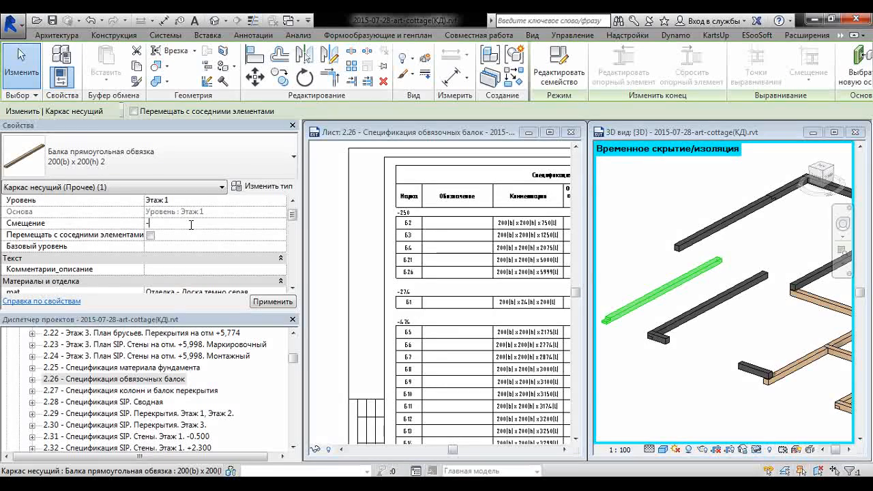
left_click(268, 303)
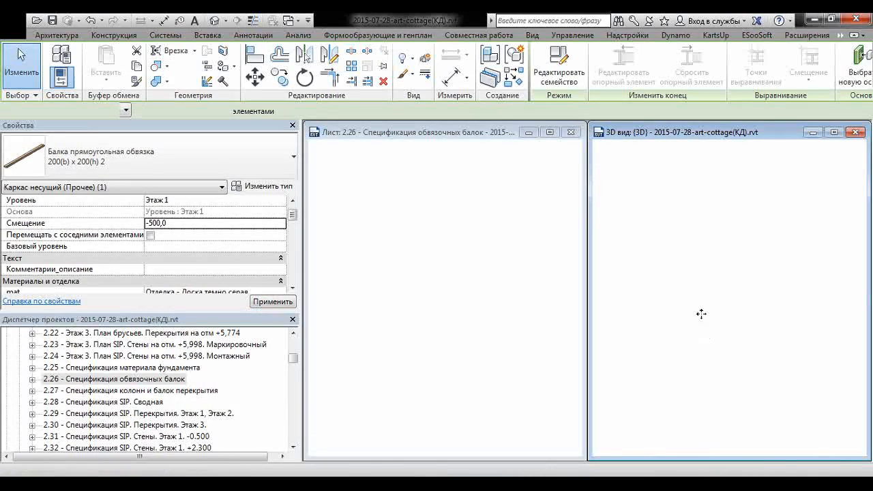
middle_click_drag(662, 337, 667, 365, "shift")
left_click(654, 357)
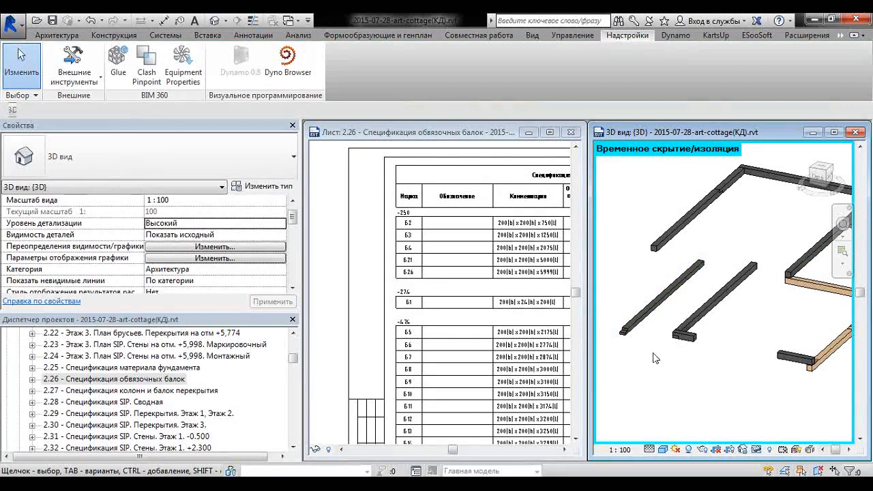
left_click(635, 323)
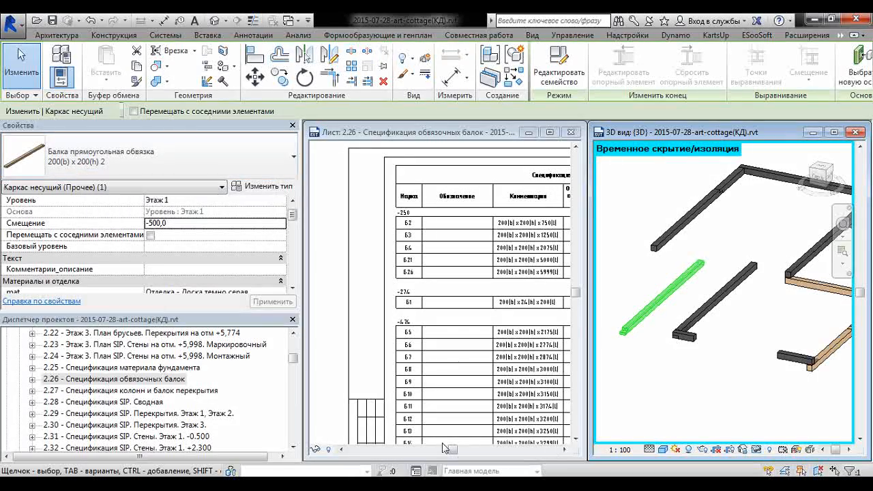
- Switch to Dynamo and examine the 23.0.1-Balka.dyn graph from its start to the "Маркировка типоразмера" code block feeding Element.SetParameterByName
mouse_move(175, 487)
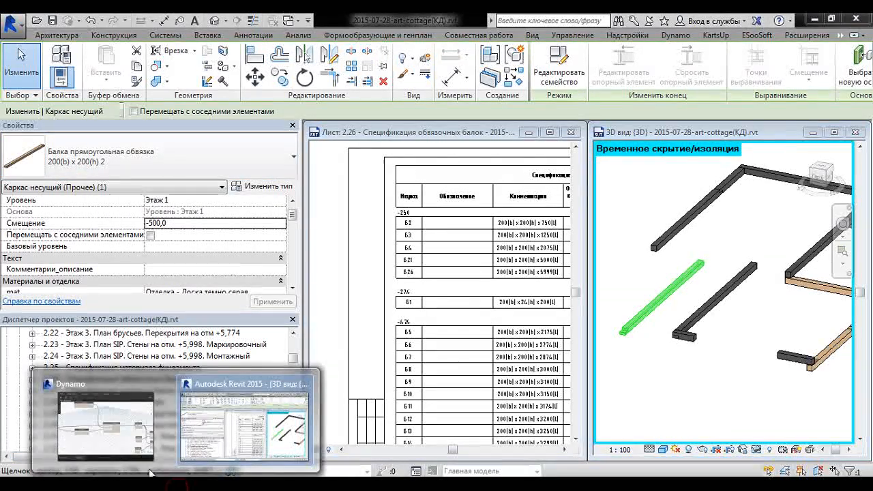
left_click(116, 411)
scroll(383, 379, "down", 10)
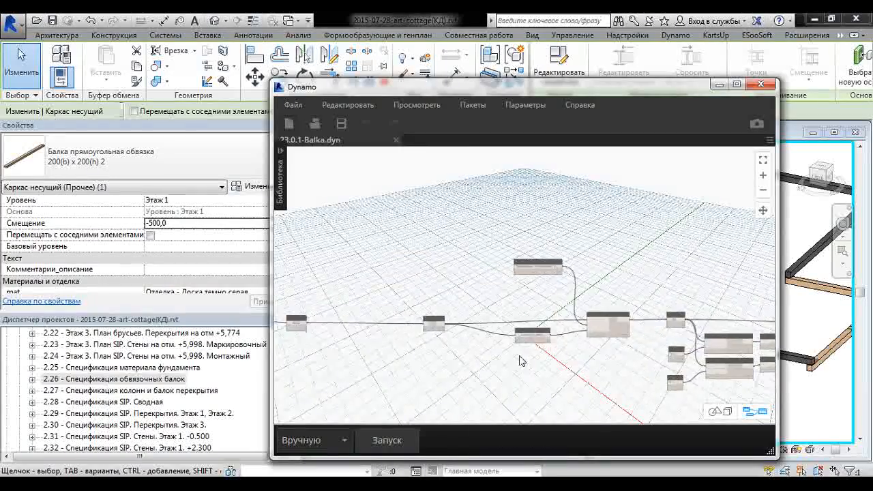
scroll(622, 339, "down", 5)
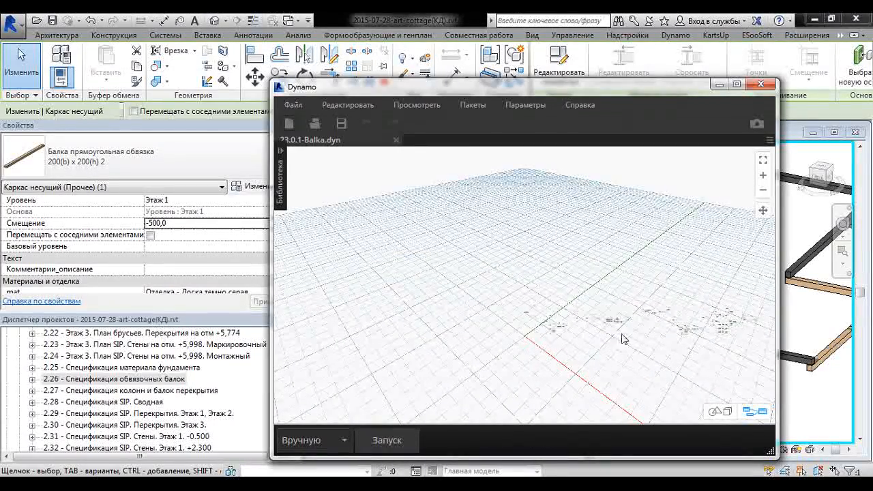
middle_click_drag(711, 326, 420, 317)
scroll(423, 320, "up", 5)
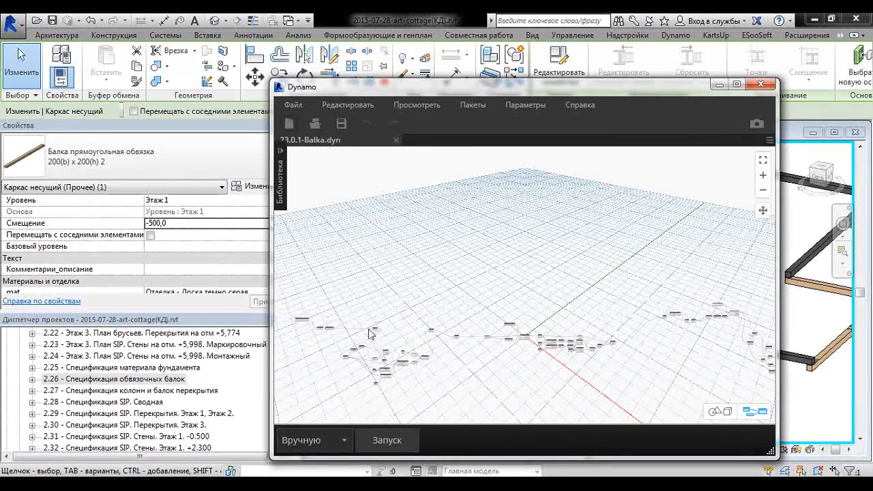
scroll(401, 322, "up", 3)
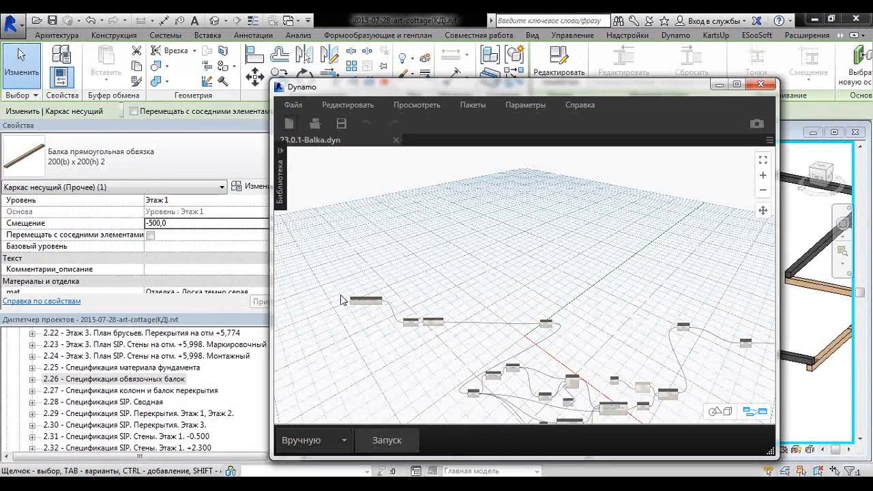
scroll(694, 279, "down", 3)
middle_click_drag(704, 281, 529, 277)
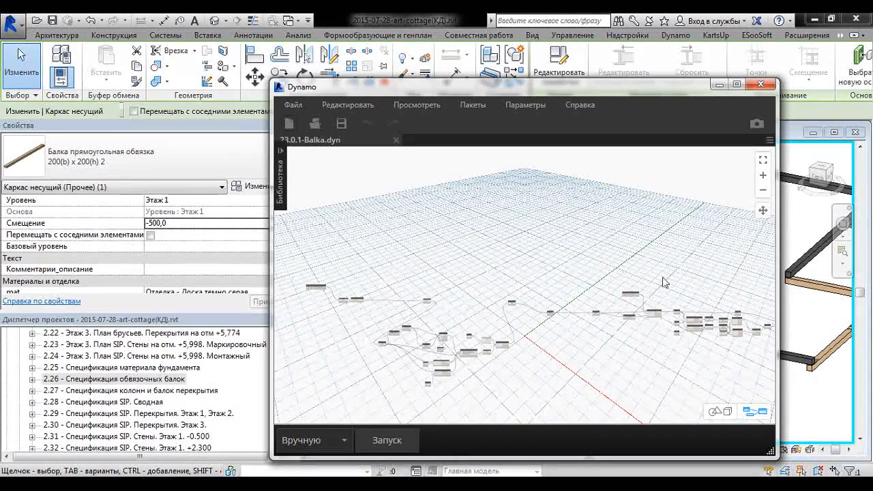
scroll(661, 280, "up", 3)
scroll(634, 293, "up", 2)
scroll(590, 337, "up", 4)
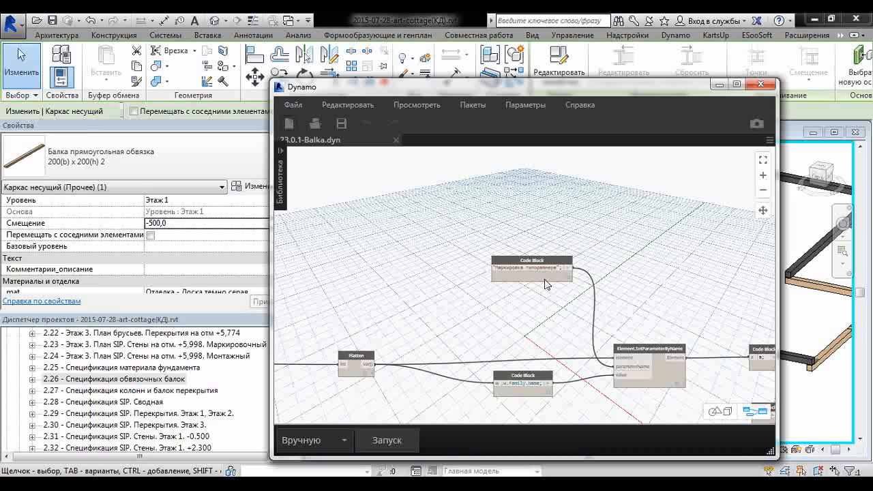
left_click_drag(532, 283, 524, 281)
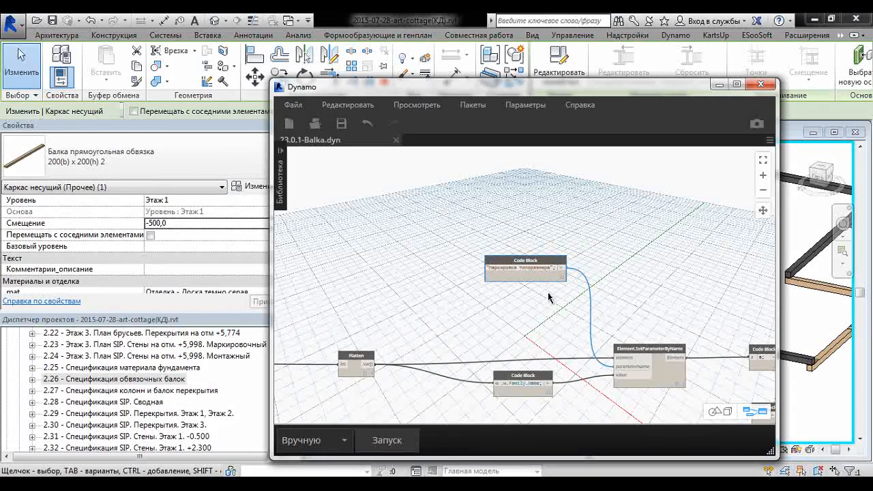
- Examine the "Относительная отметка" code block and the downstream branches of the graph that write the beam parameters
scroll(549, 297, "down", 6)
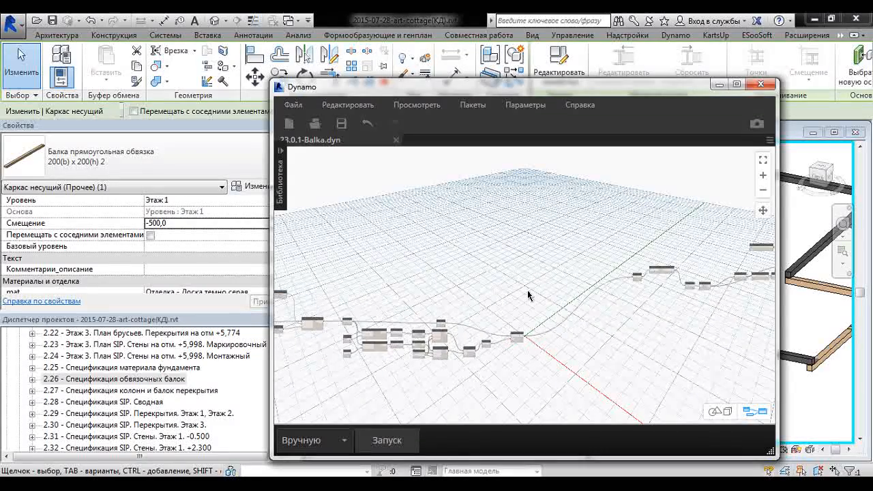
middle_click_drag(767, 245, 663, 253)
scroll(663, 254, "up", 6)
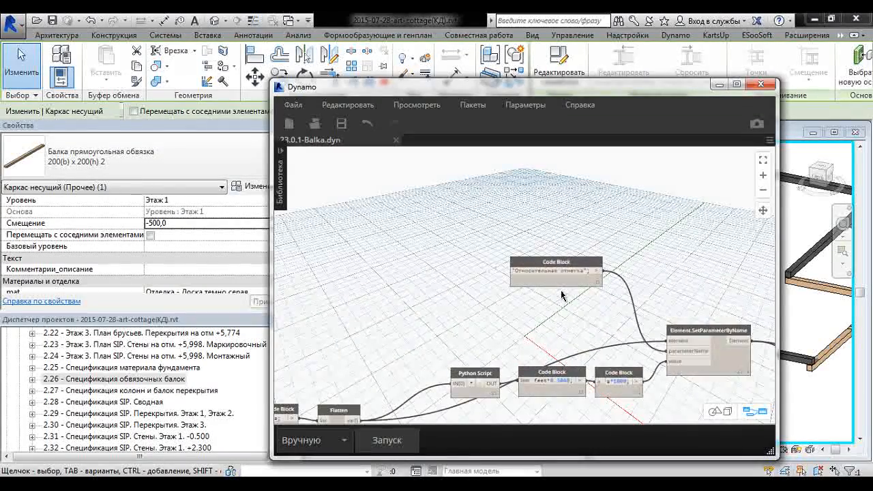
scroll(619, 297, "down", 6)
middle_click_drag(649, 300, 450, 248)
middle_click_drag(602, 335, 473, 319)
scroll(612, 258, "up", 2)
scroll(648, 244, "up", 8)
scroll(596, 265, "down", 6)
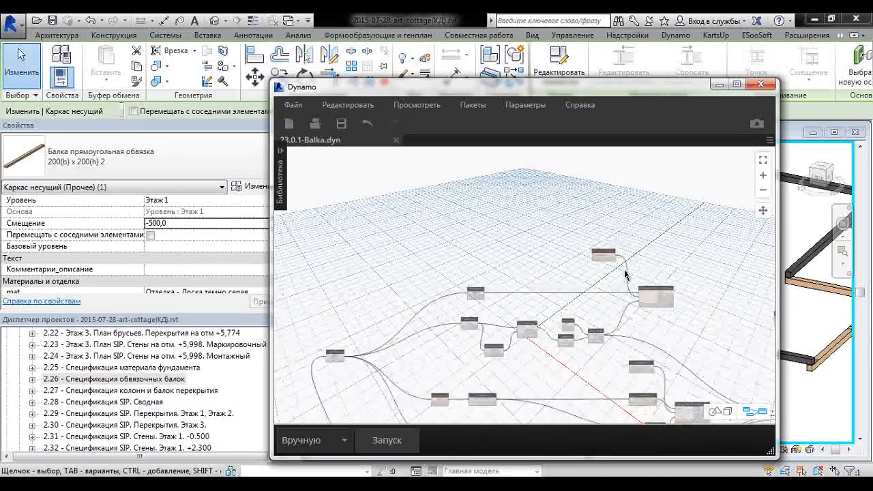
middle_click_drag(681, 299, 501, 300)
scroll(500, 298, "up", 6)
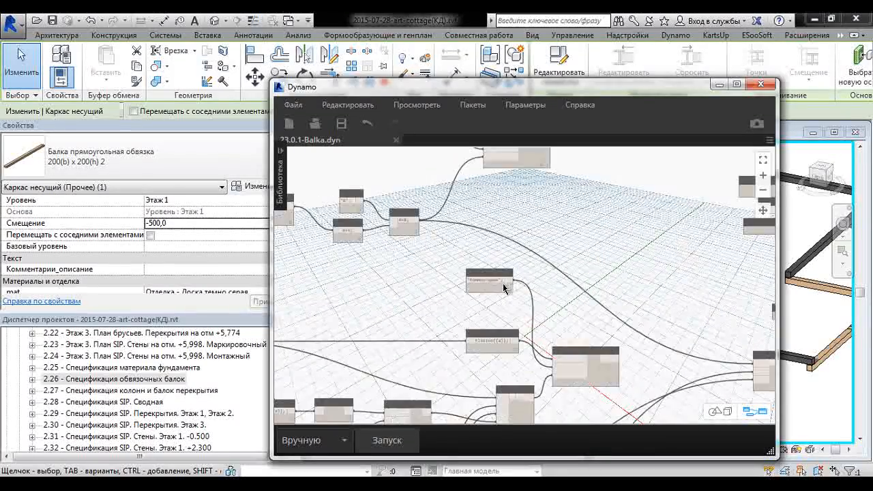
scroll(476, 298, "down", 10)
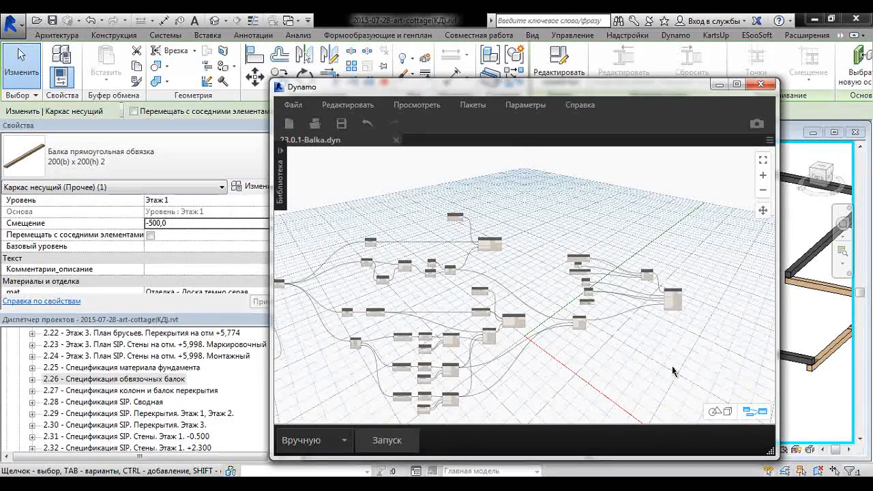
- Trace the node chain back from the final nodes to the start of the beam graph
middle_click_drag(453, 236, 624, 253)
middle_click_drag(470, 250, 663, 273)
middle_click_drag(395, 276, 583, 266)
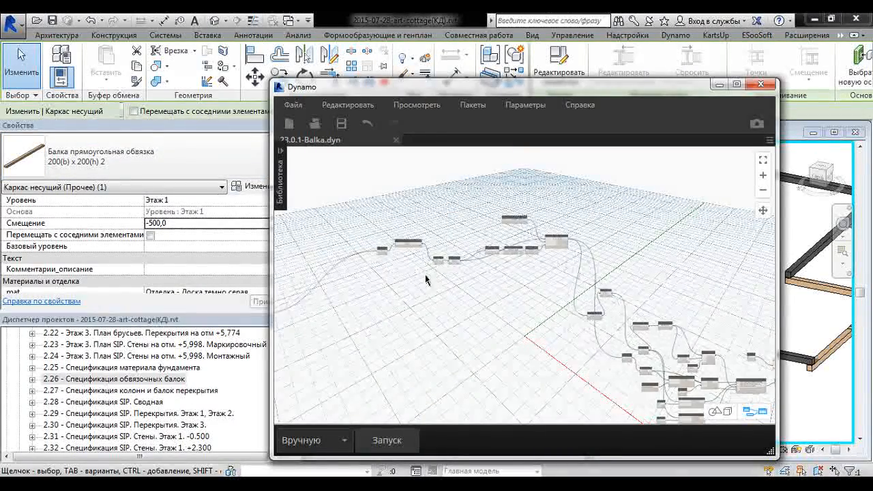
middle_click_drag(427, 278, 621, 286)
middle_click_drag(416, 295, 588, 276)
middle_click_drag(354, 280, 549, 279)
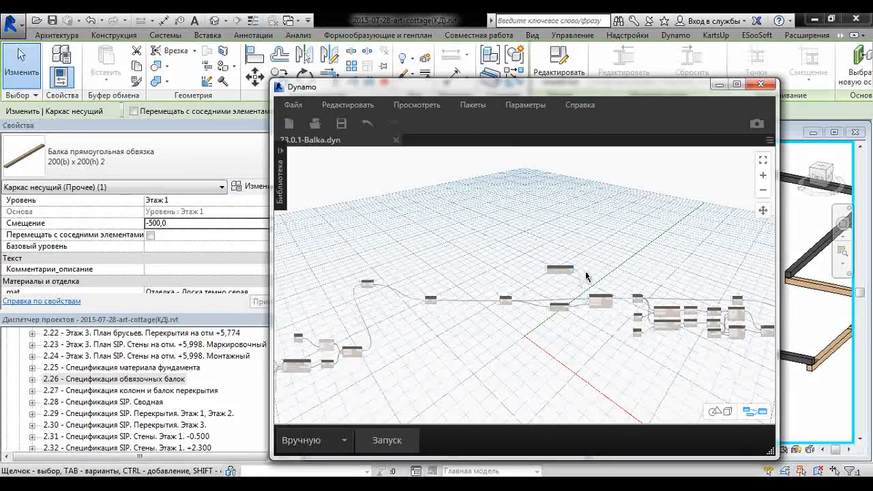
middle_click_drag(399, 307, 583, 281)
middle_click_drag(304, 301, 542, 302)
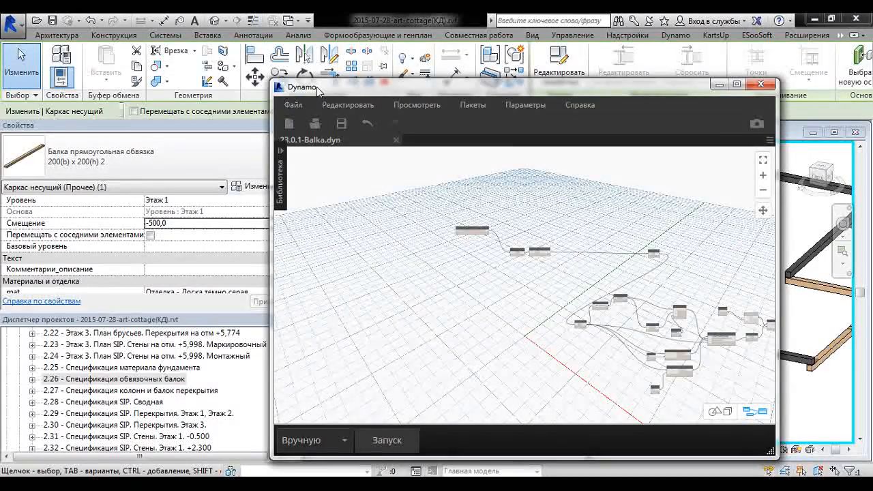
- Move the Dynamo window clear of the schedule, run the beam graph, and return to the sheet to view the schedule's elevations and lengths
left_click_drag(318, 91, 539, 66)
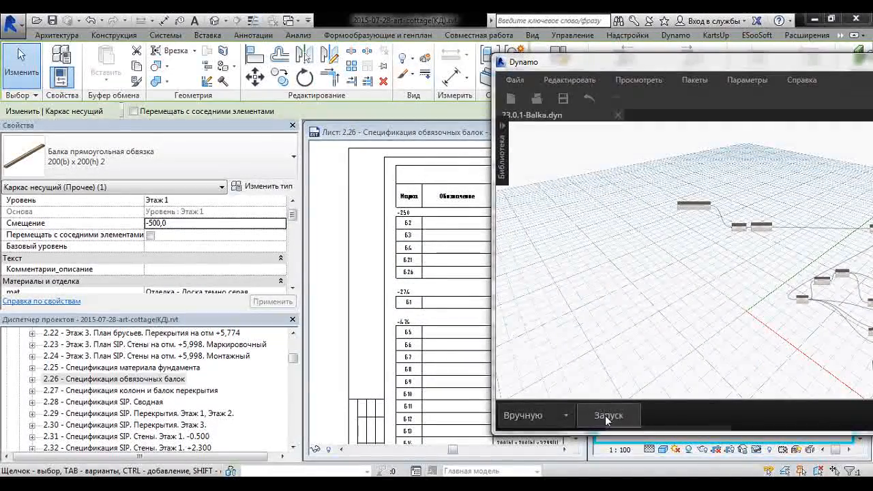
left_click(606, 416)
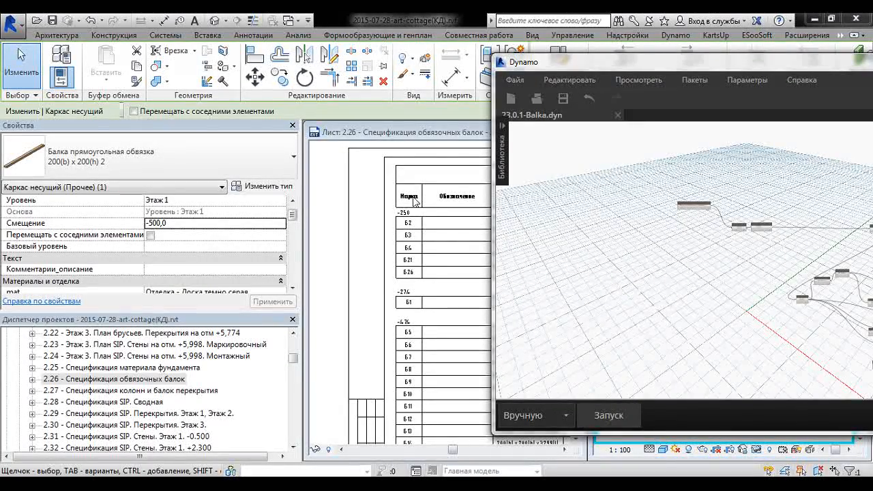
left_click(369, 291)
middle_click_drag(452, 323, 405, 283)
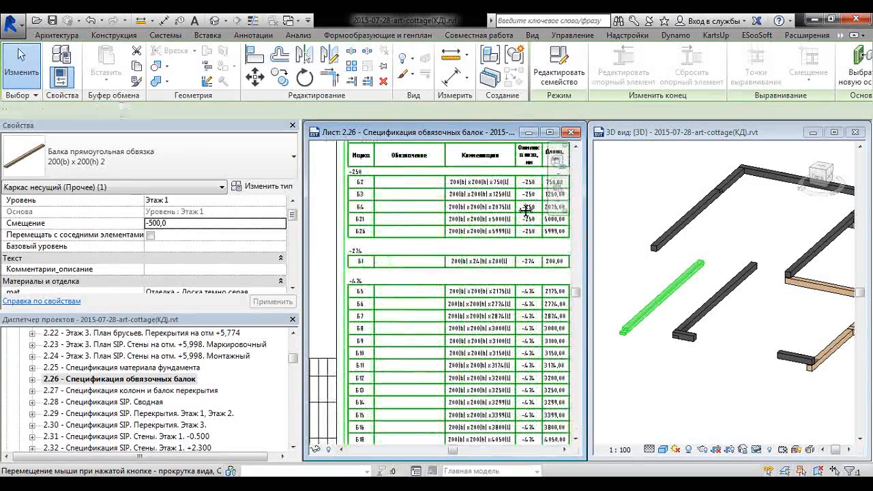
- Maximize the sheet 2.26 view and examine the marks, comments and elevations in the schedule's -250, -274 and -474 groups
left_click(550, 131)
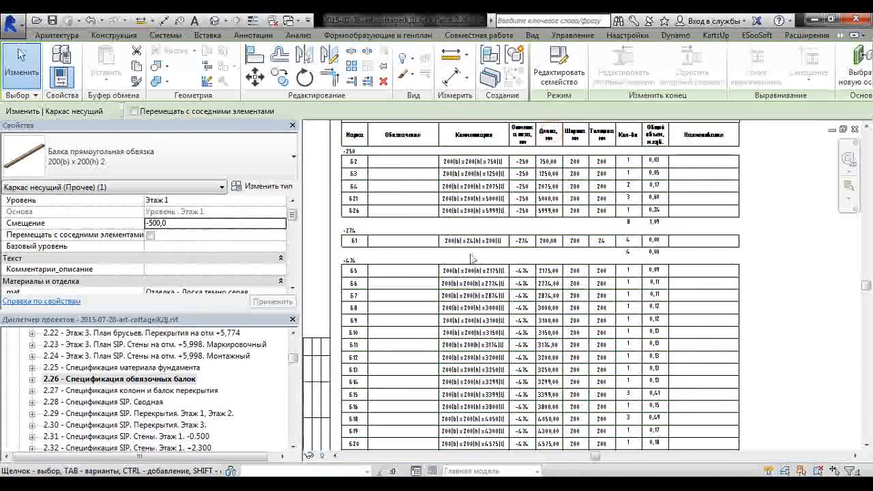
scroll(472, 258, "down", 1)
scroll(470, 255, "down", 1)
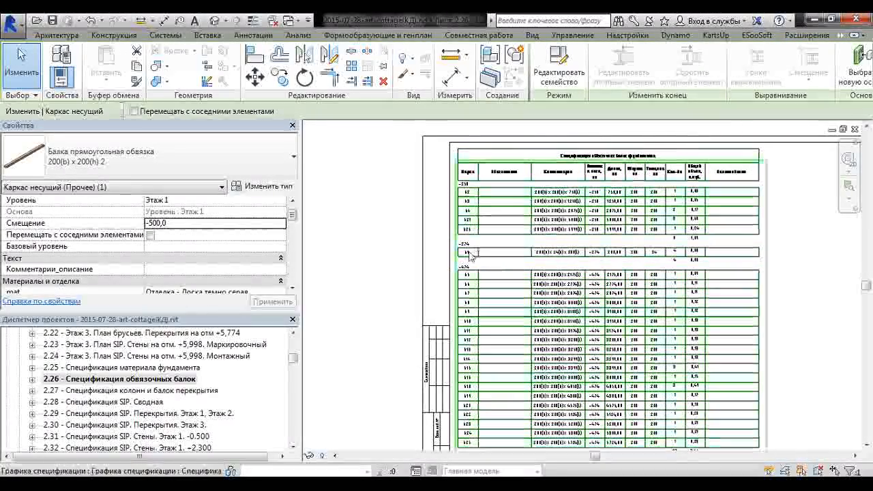
scroll(470, 256, "up", 1)
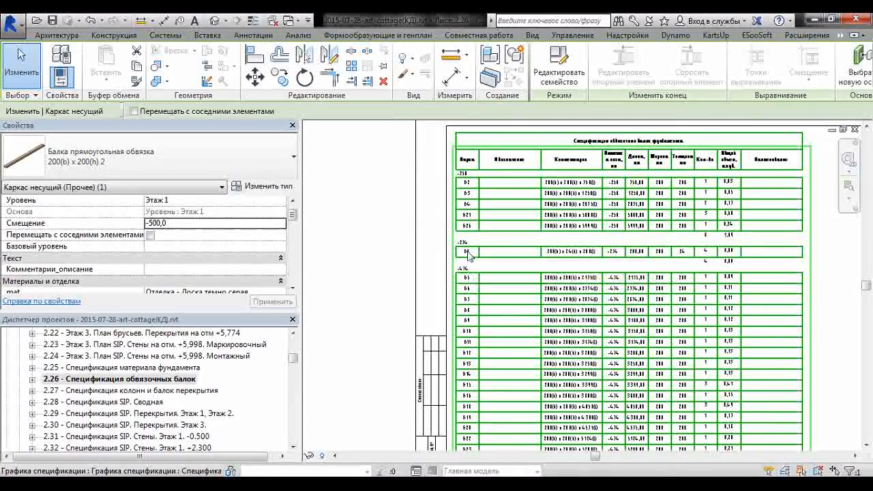
scroll(470, 254, "up", 1)
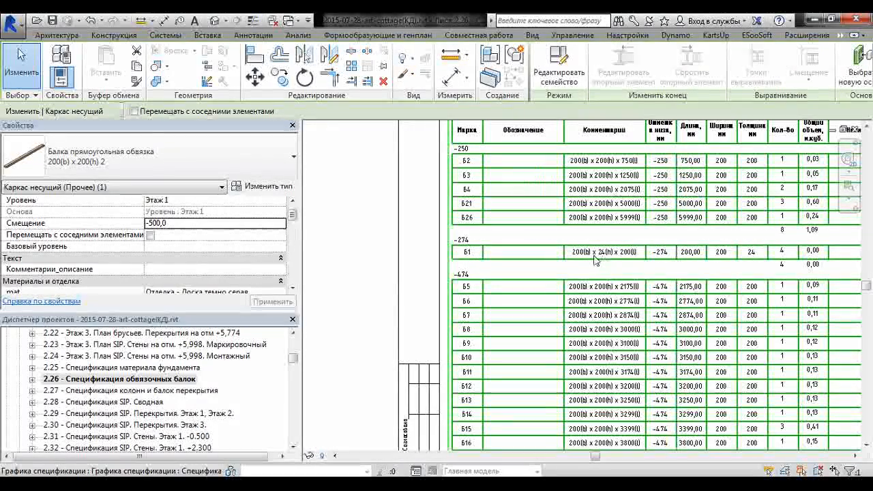
middle_click_drag(597, 259, 514, 291)
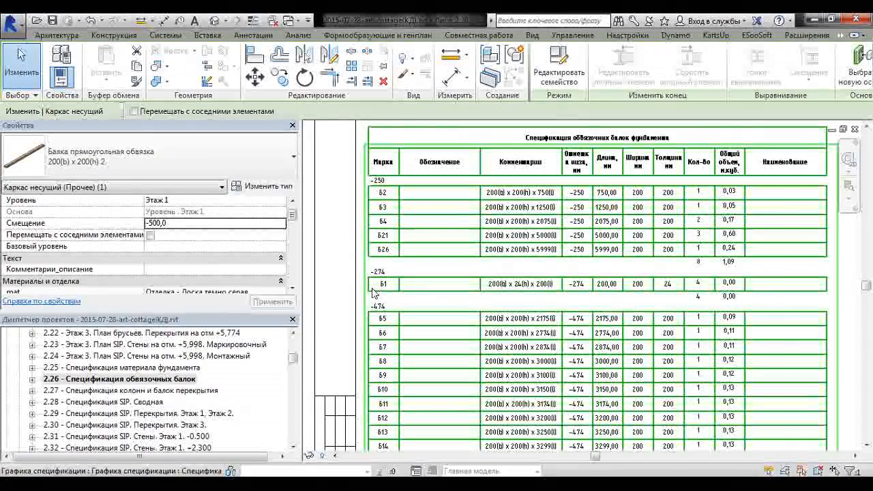
scroll(705, 290, "up", 1)
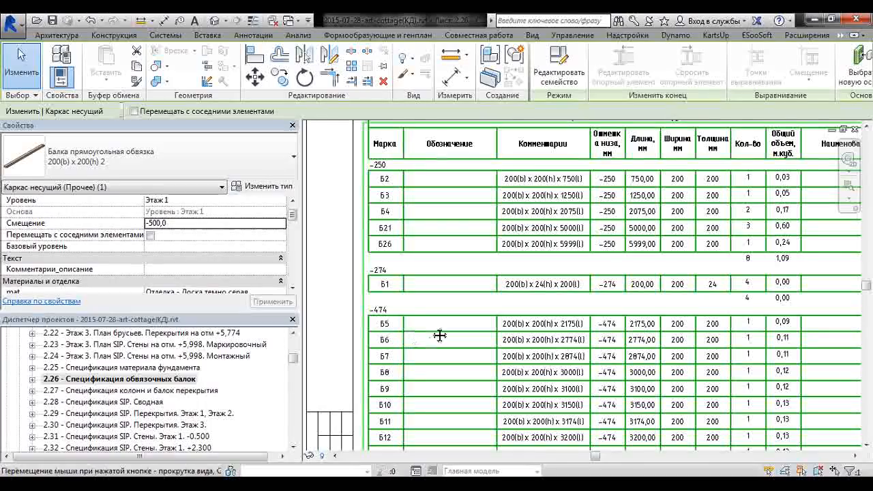
middle_click_drag(440, 335, 517, 285)
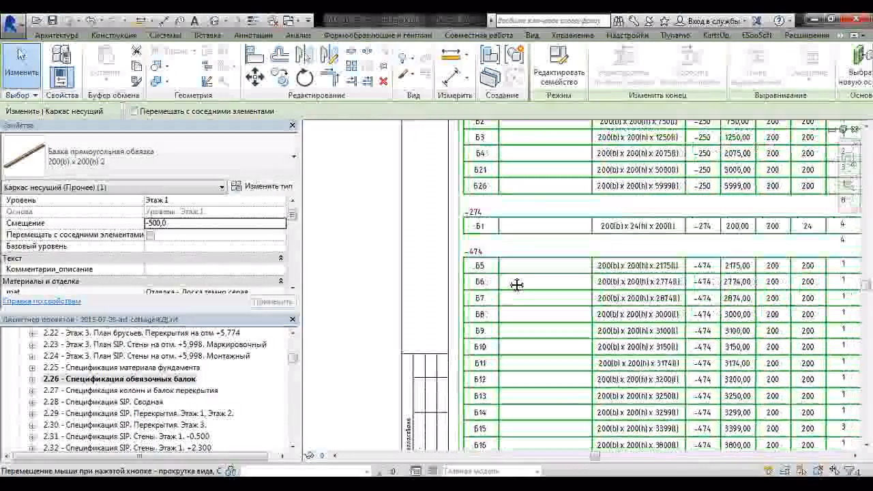
middle_click_drag(498, 351, 496, 279)
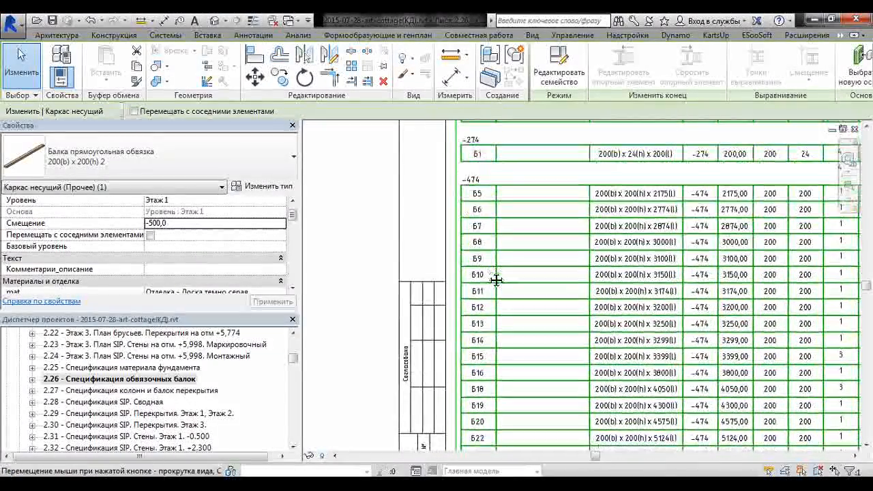
- Examine the end of the schedule's -474 group, including row Б25, the overall beam total and the sheet notes
scroll(488, 274, "down", 2)
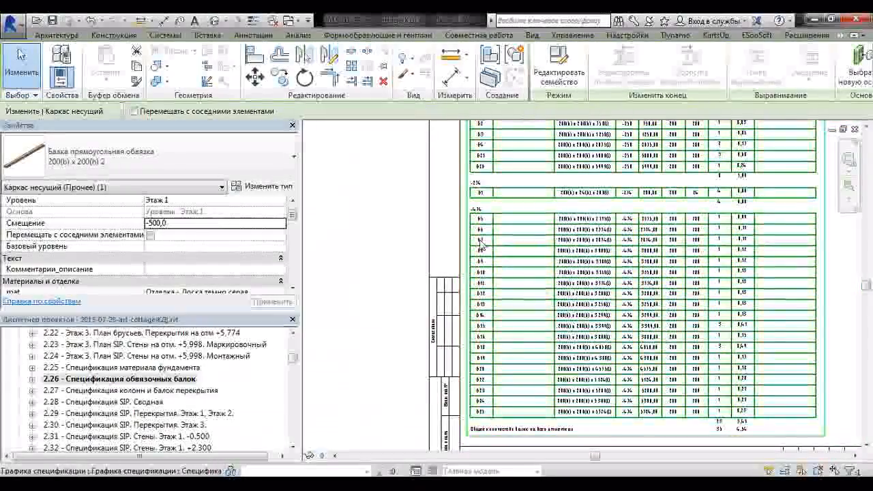
scroll(493, 259, "down", 1)
scroll(484, 405, "up", 4)
scroll(485, 405, "up", 2)
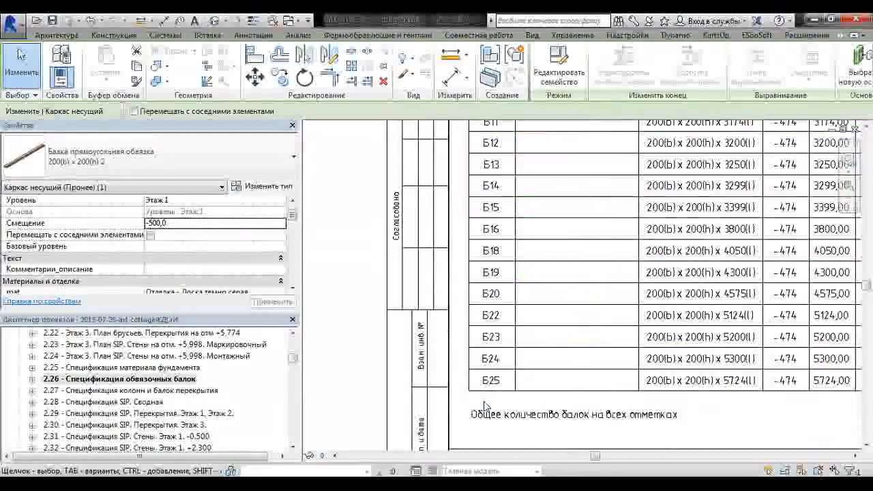
scroll(488, 335, "down", 2)
middle_click_drag(570, 209, 571, 341)
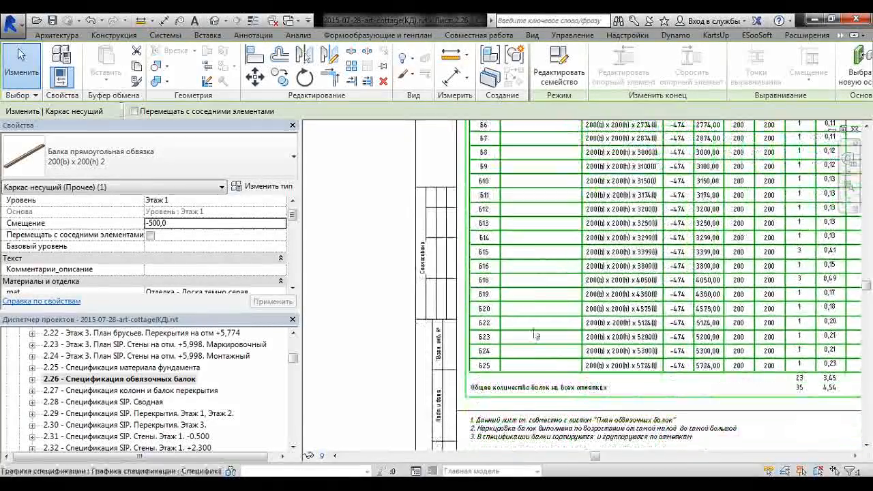
- Compare row Б1 of the -274 group with the marks and lengths listed in the -250 and -474 groups
middle_click_drag(608, 132, 603, 242)
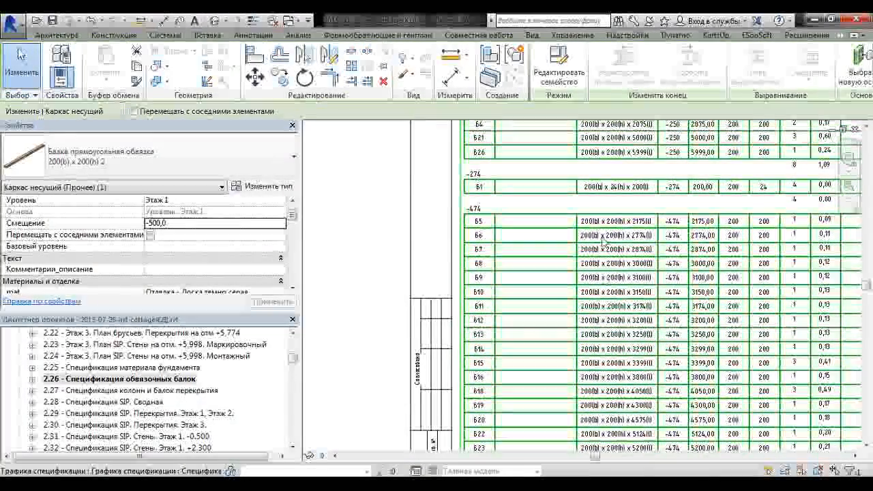
scroll(621, 197, "up", 1)
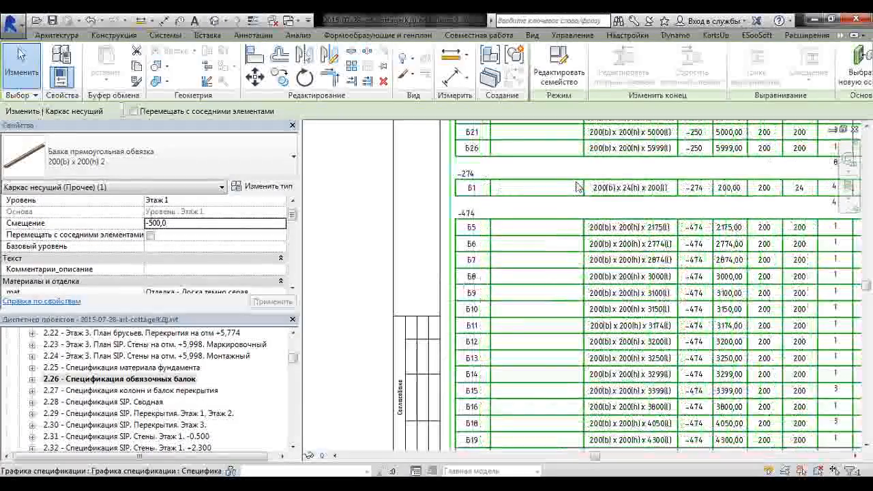
scroll(591, 209, "down", 1)
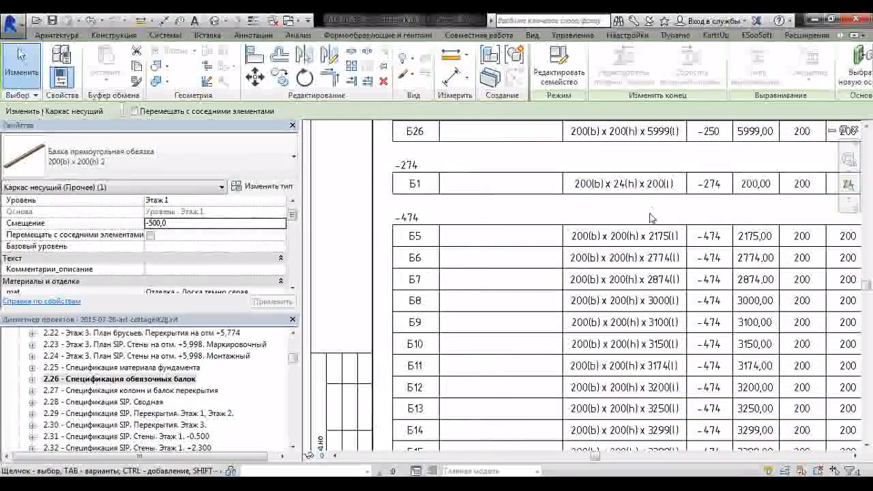
scroll(539, 239, "down", 3)
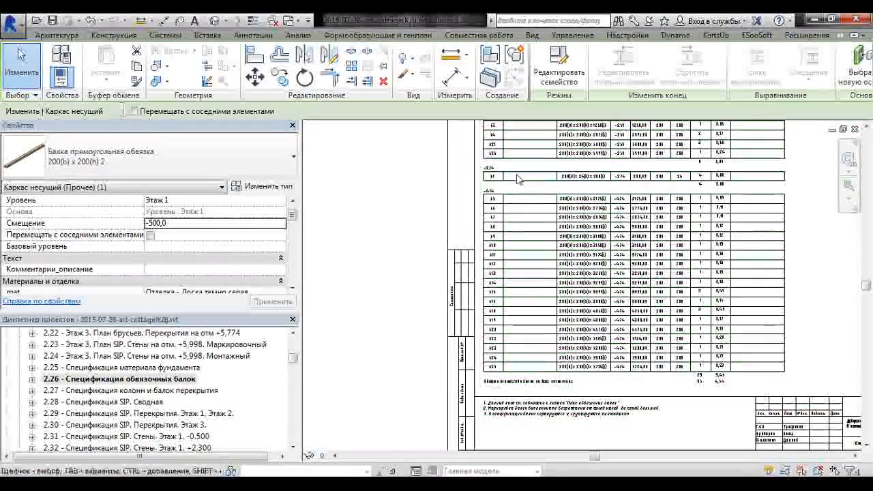
scroll(585, 255, "up", 3)
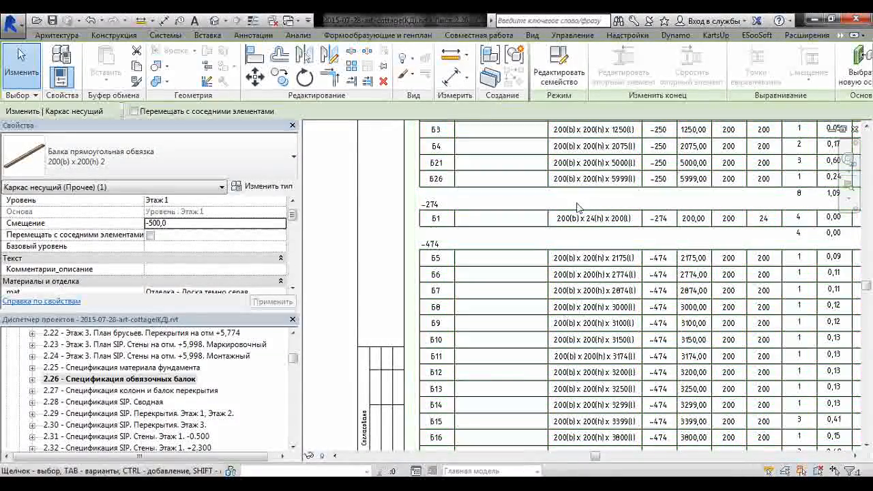
middle_click_drag(585, 325, 581, 271)
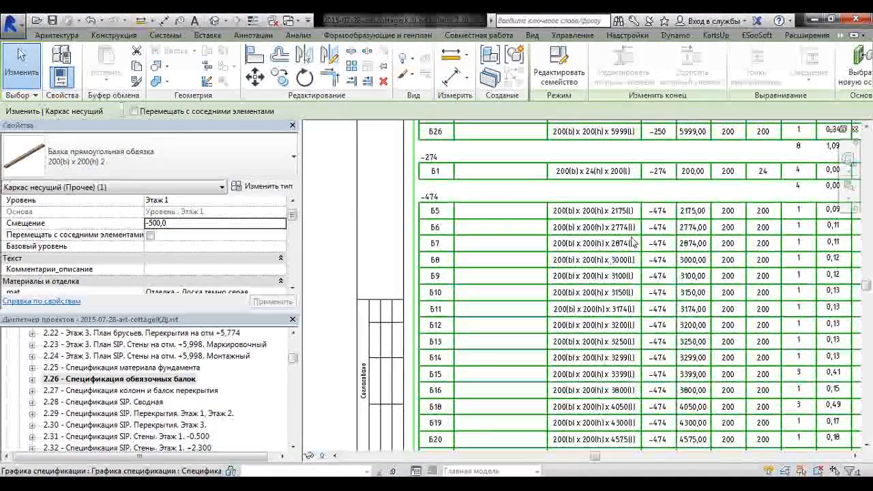
scroll(531, 233, "up", 1)
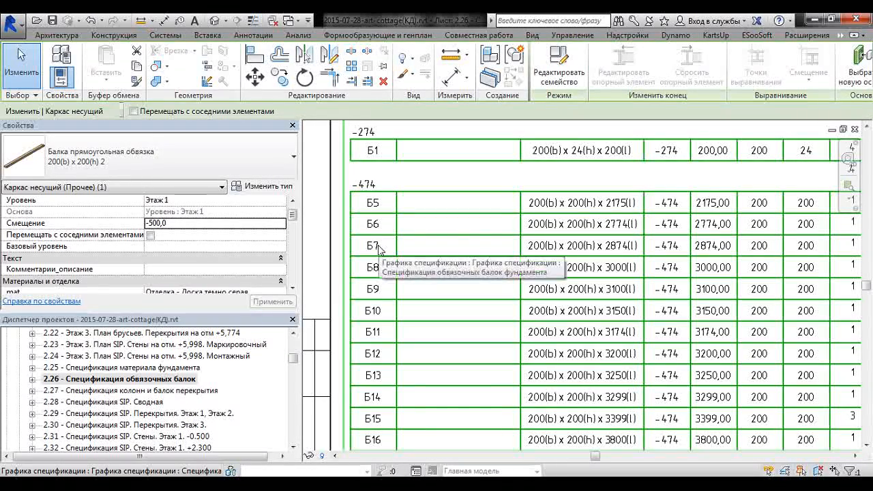
scroll(399, 274, "down", 3)
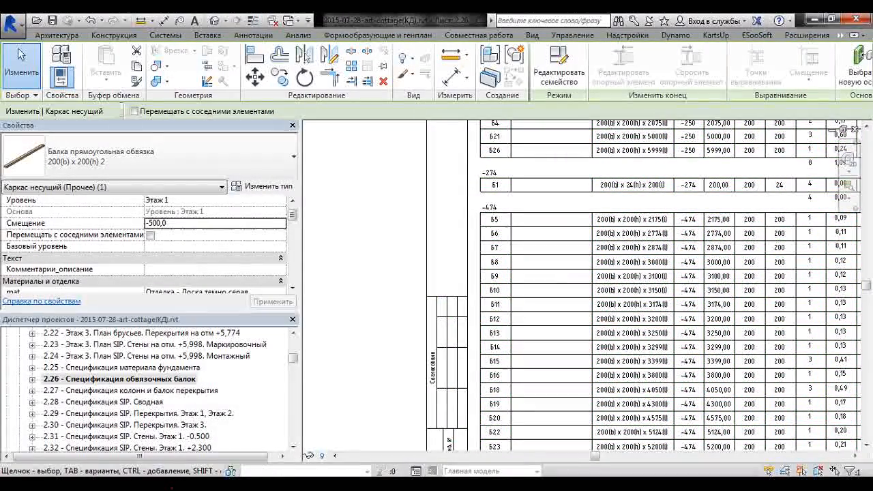
- Switch to Dynamo, run the 23.0.1-Balka.dyn graph again, and return to Revit's 3D view of the beams
mouse_move(175, 486)
left_click(136, 431)
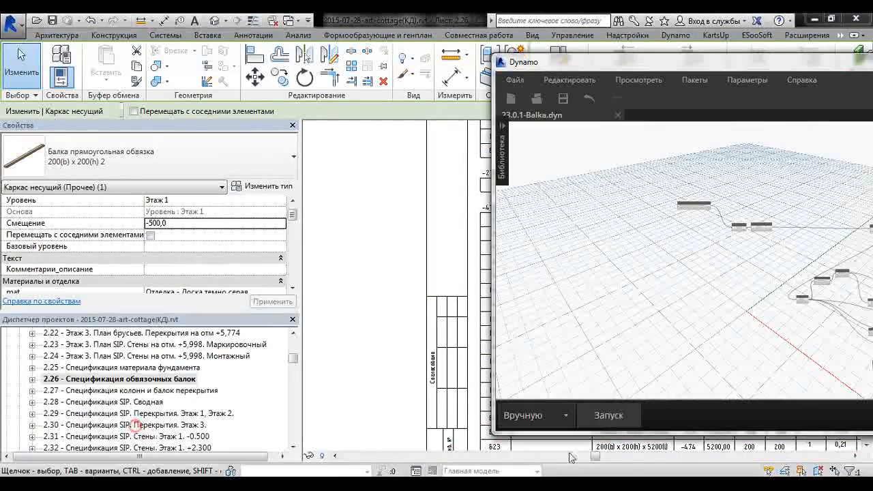
left_click(608, 415)
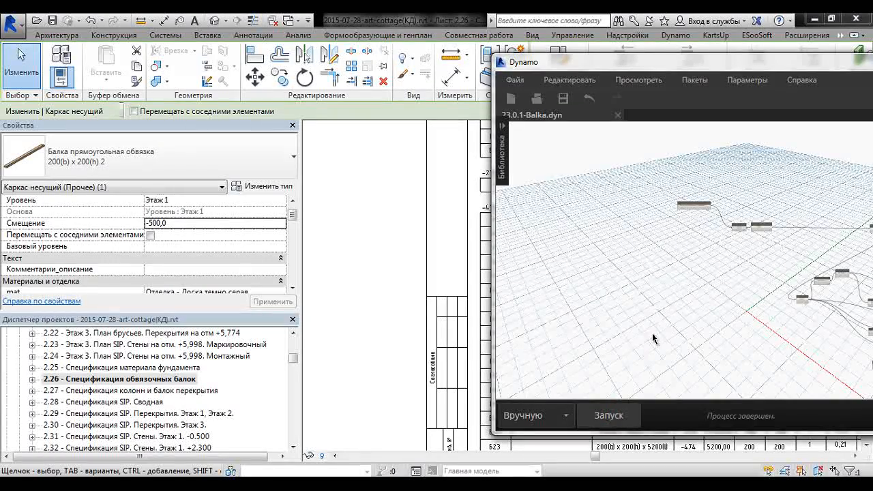
left_click(374, 273)
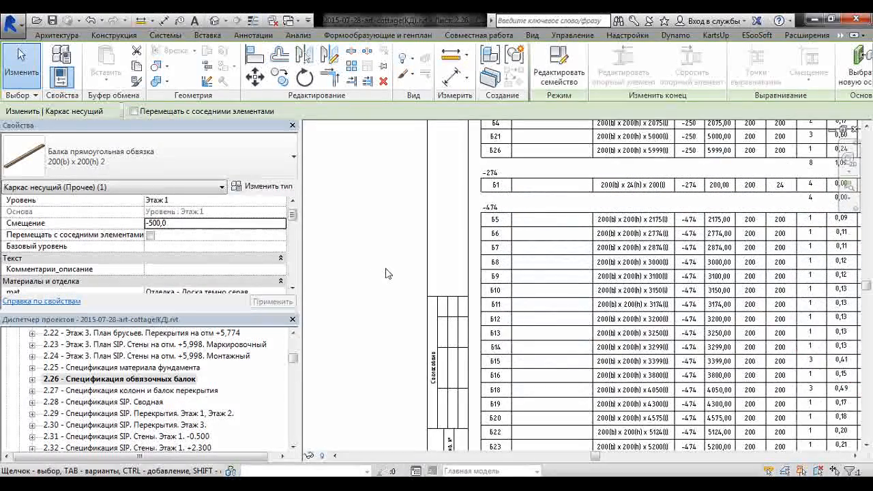
key("ctrl+Tab")
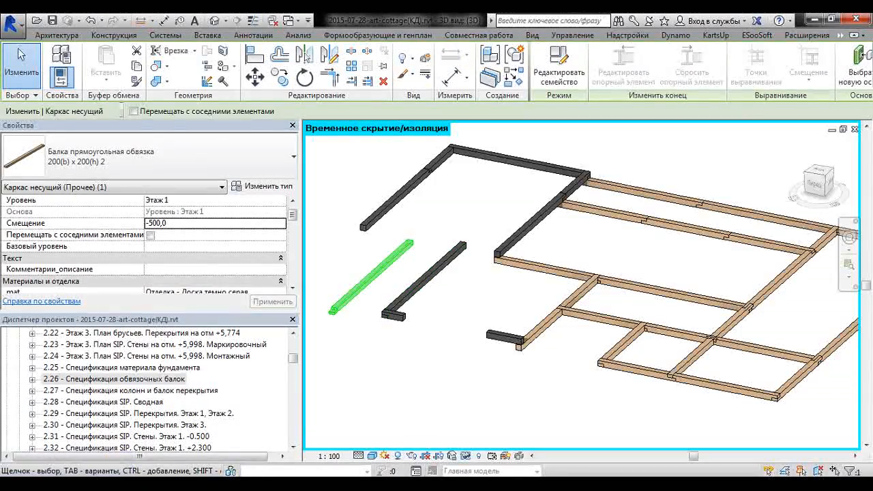
- Switch to Dynamo and examine the beam graph's family name input, w.Family.Name code block and "Маркировка типоразмера" parameter writing
mouse_move(176, 484)
left_click(122, 428)
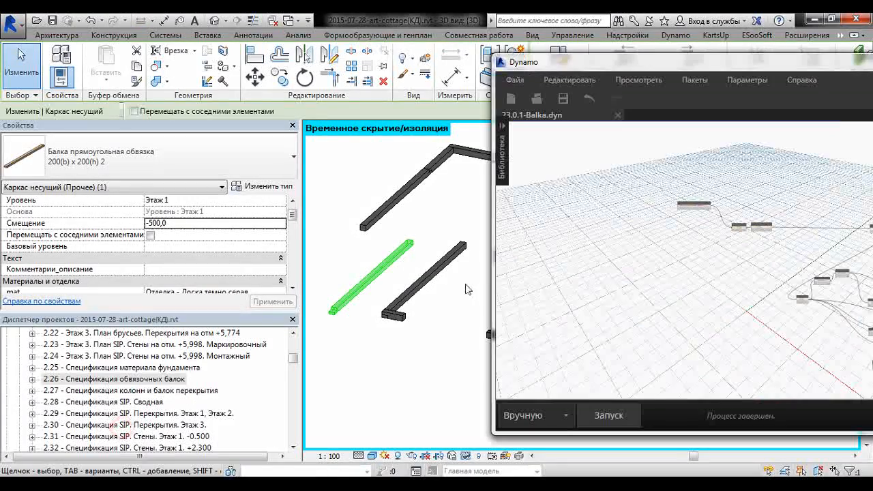
left_click(629, 257)
scroll(687, 230, "up", 2)
scroll(773, 234, "up", 2)
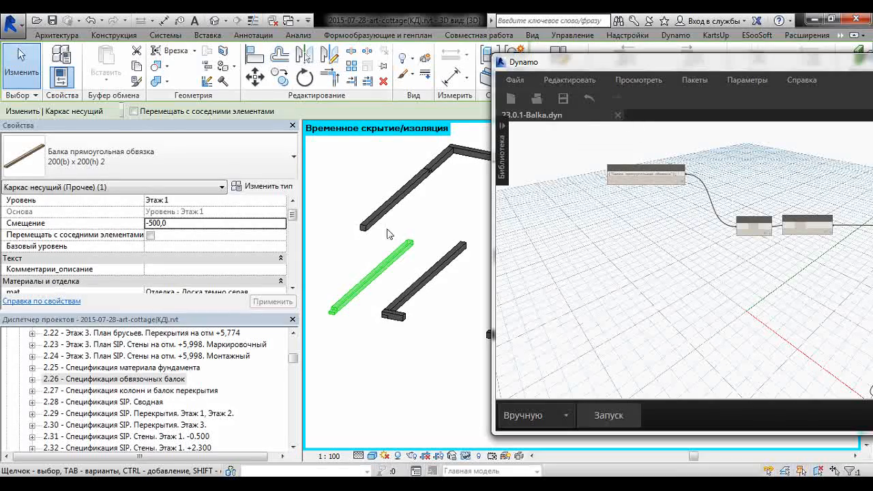
left_click(619, 116)
left_click(554, 328)
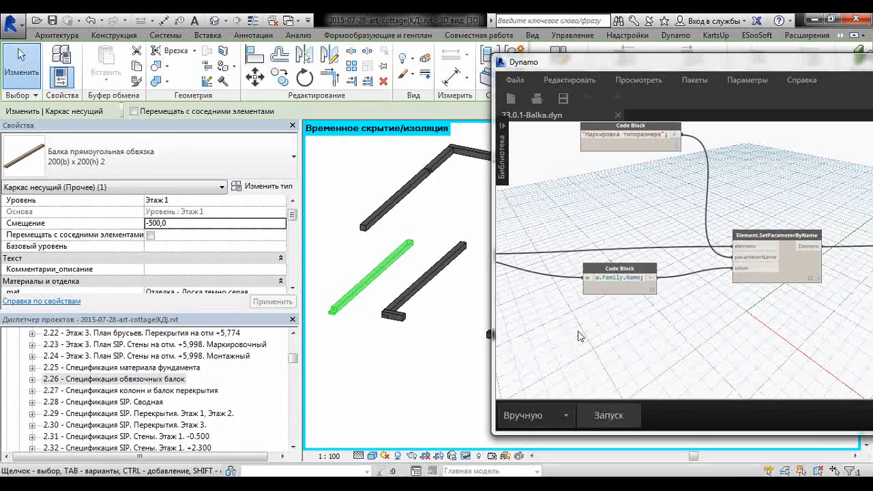
scroll(578, 335, "down", 5)
scroll(593, 323, "up", 6)
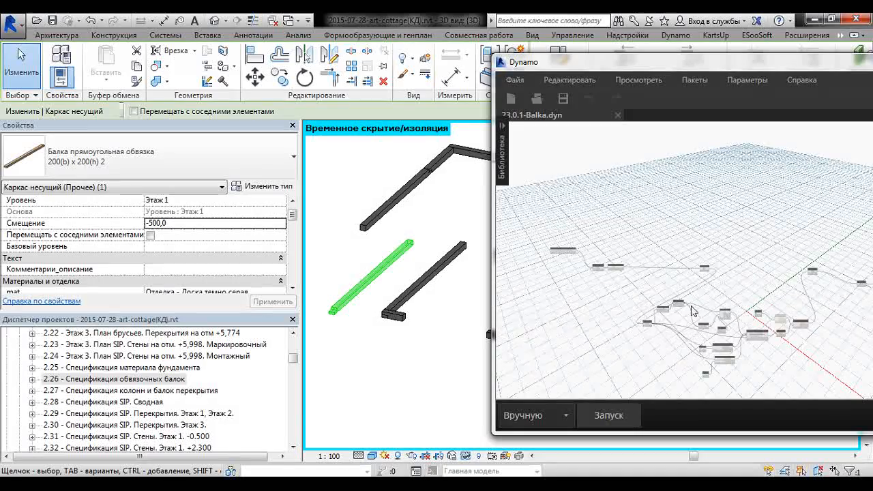
middle_click_drag(665, 224, 649, 249)
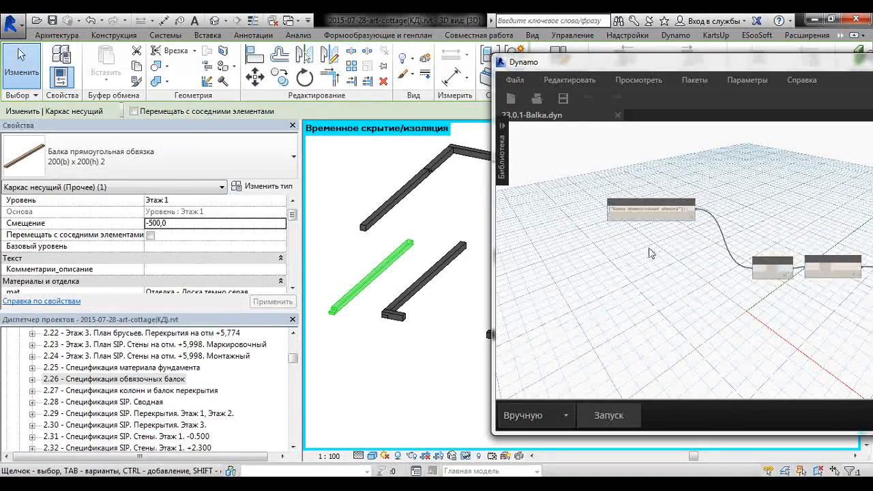
scroll(684, 330, "up", 2)
- Run the beam graph, then check the selected beam's type name and "Относительная отметка" value in Revit
left_click(592, 416)
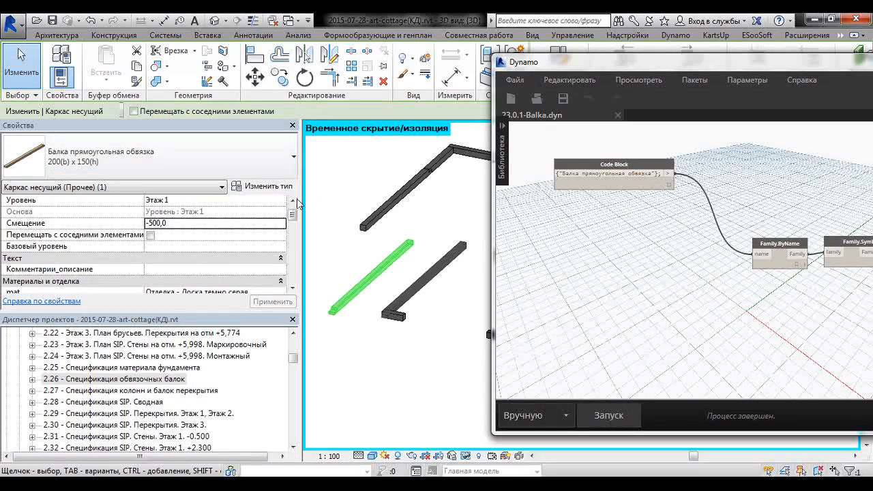
left_click_drag(293, 213, 287, 266)
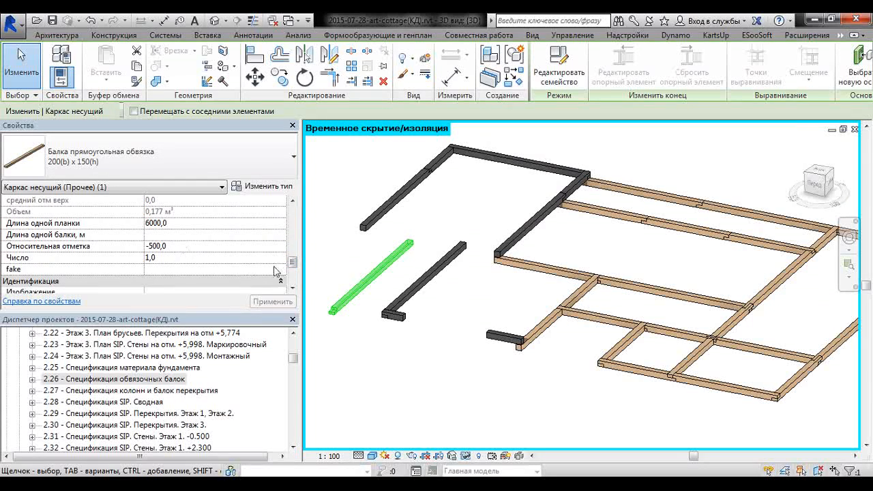
left_click_drag(294, 259, 294, 208)
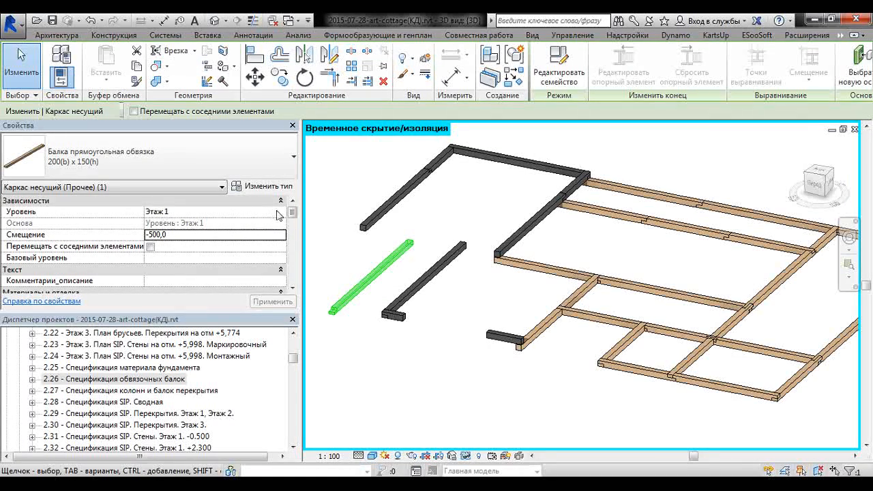
- Try assigning the selected test beam to level Этаж 2, and undo the change
left_click(205, 211)
left_click(168, 244)
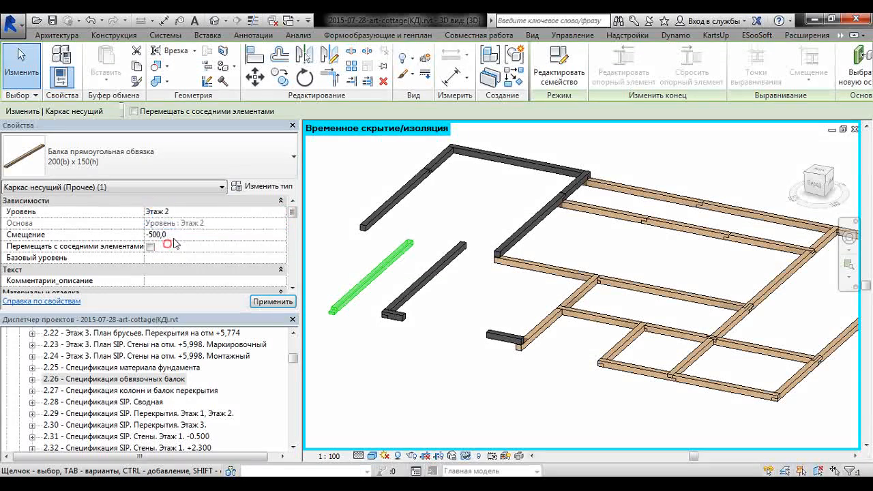
left_click(163, 234)
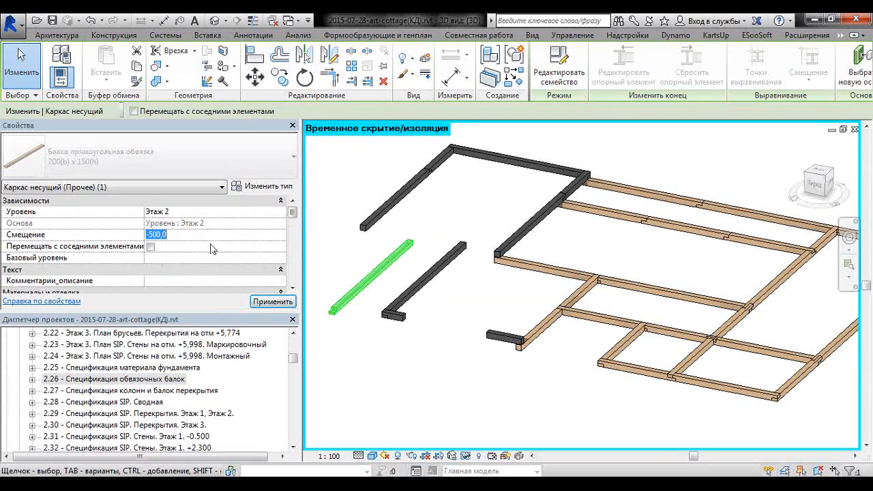
key("ctrl+z")
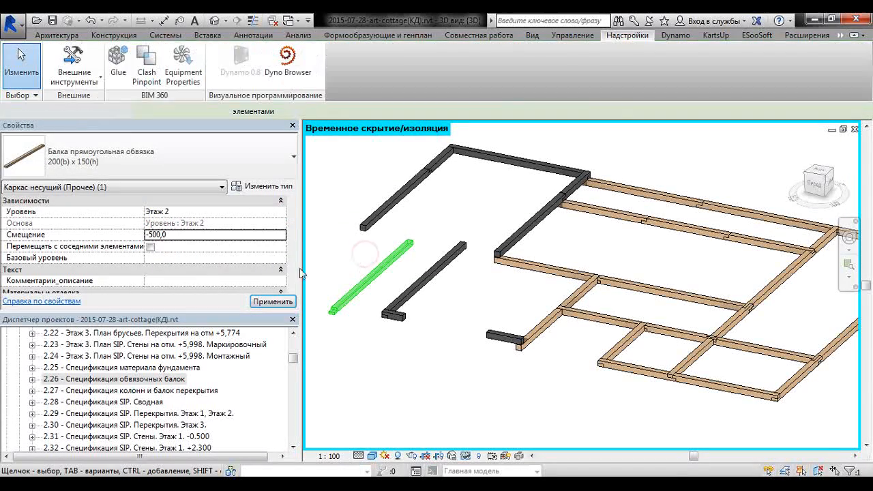
key("ctrl+z")
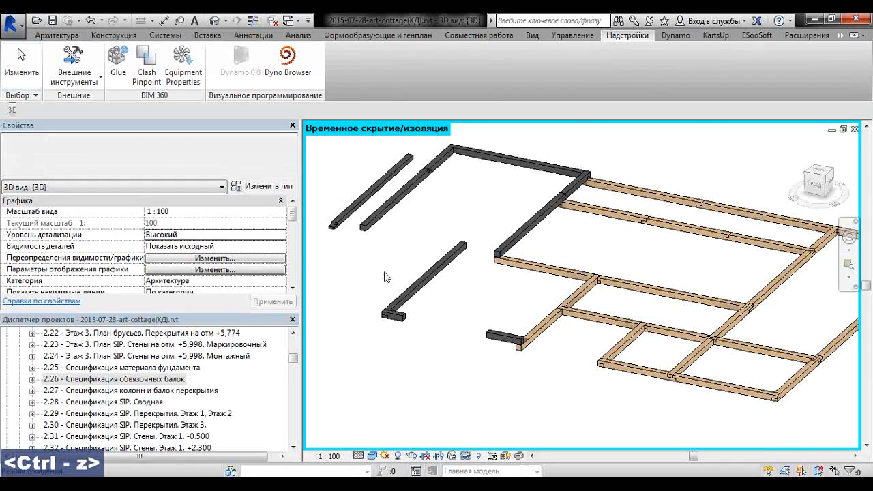
- Select the test beam and check its "Относительная отметка", "Комментарии" and "Маркировка" values in the instance properties
left_click(334, 312)
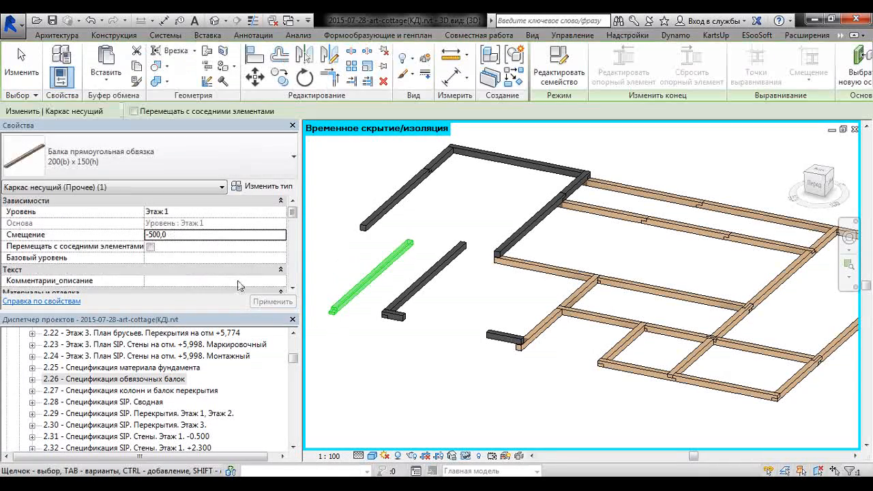
left_click_drag(295, 215, 294, 253)
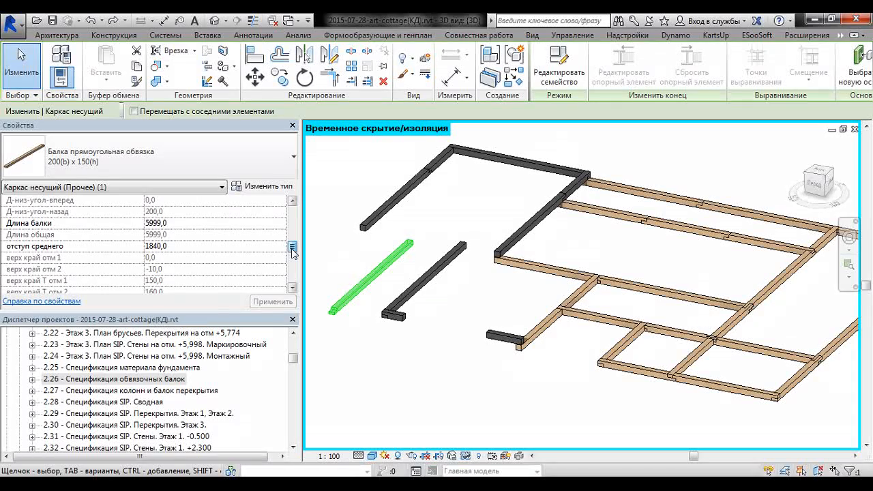
mouse_move(293, 252)
left_mouse_down()
mouse_move(294, 245)
mouse_move(295, 267)
left_mouse_up()
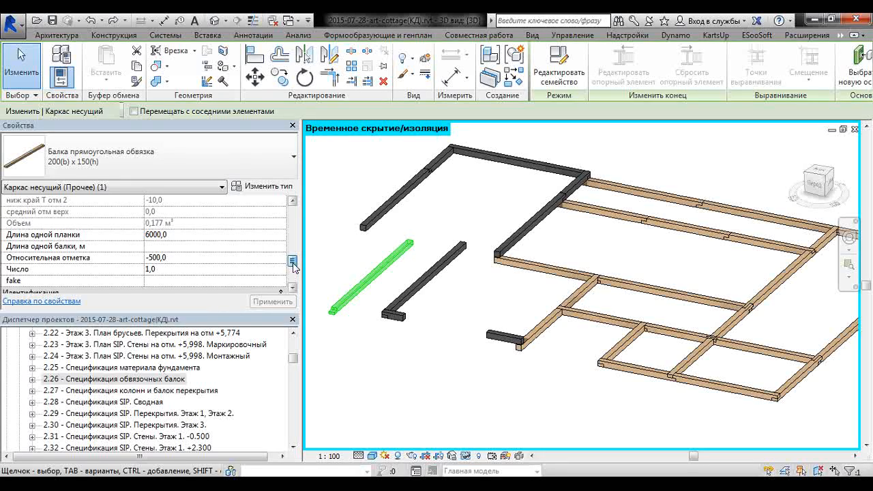
left_click_drag(294, 266, 294, 269)
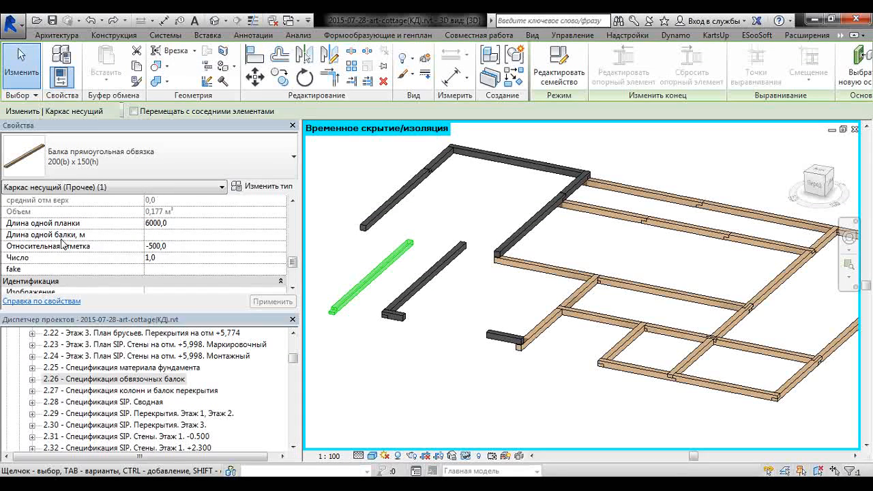
scroll(287, 270, "down", 2)
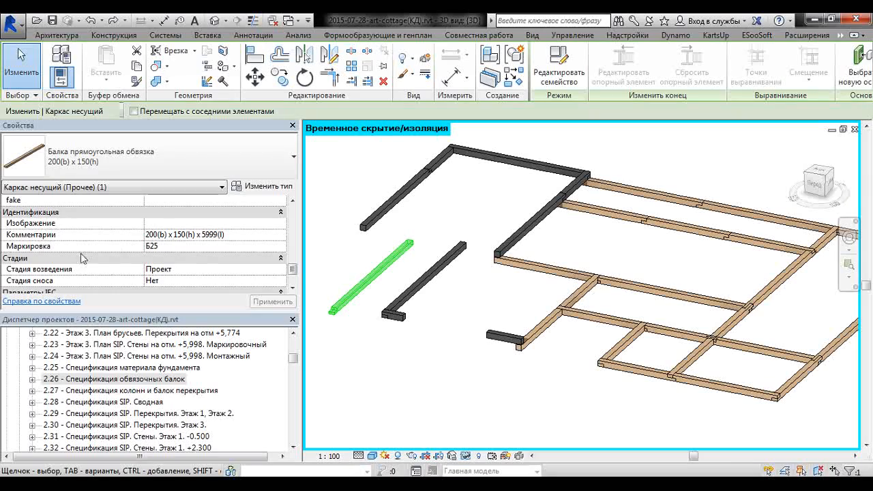
- Check the "Маркировка типоразмера" value in the test beam's type properties, leaving the type unchanged
left_click(262, 187)
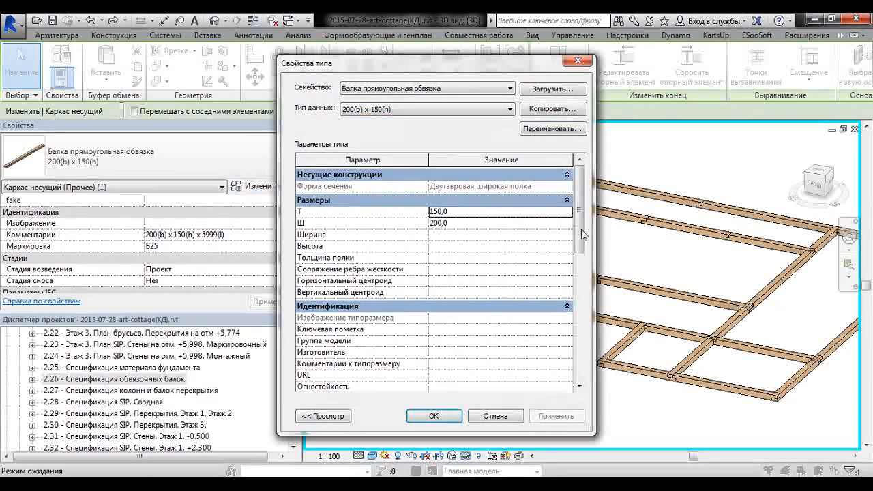
scroll(580, 232, "down", 6)
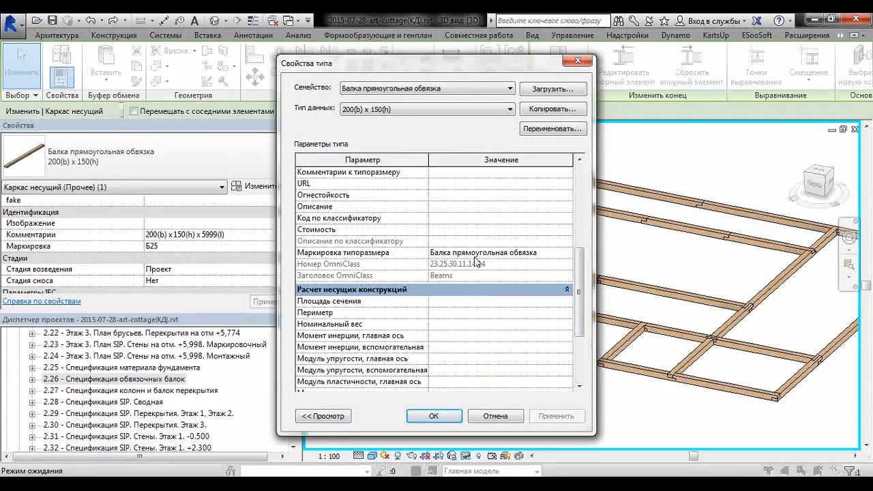
left_click(495, 417)
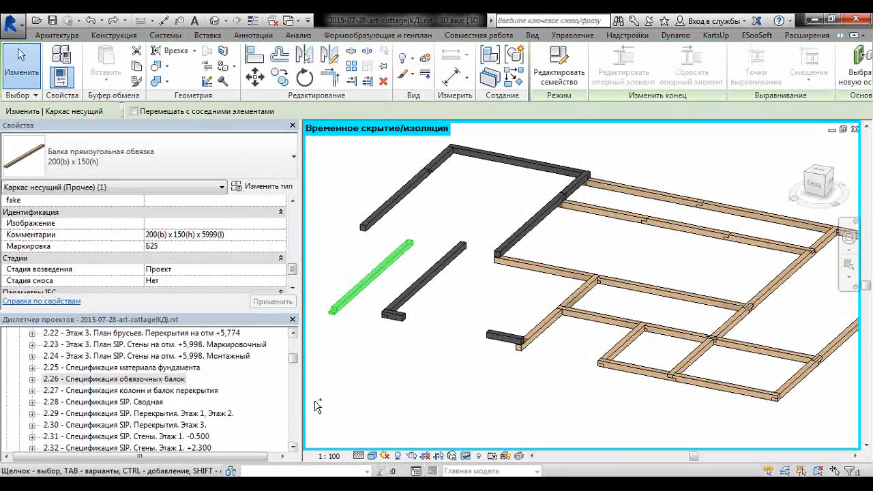
- Bring up sheet 2.26 - Спецификация обвязочных балок and examine the test beam's row and elevation group in the schedule
key("ctrl+w")
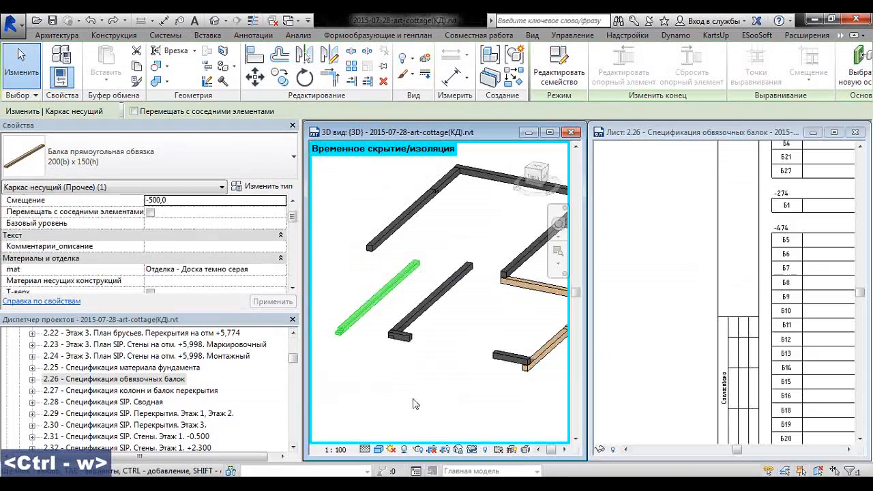
left_click(833, 132)
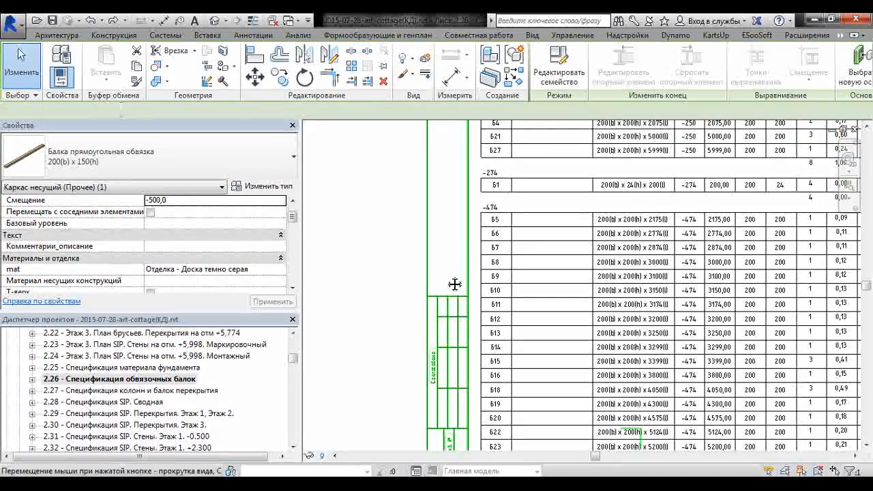
middle_click_drag(461, 380, 453, 250)
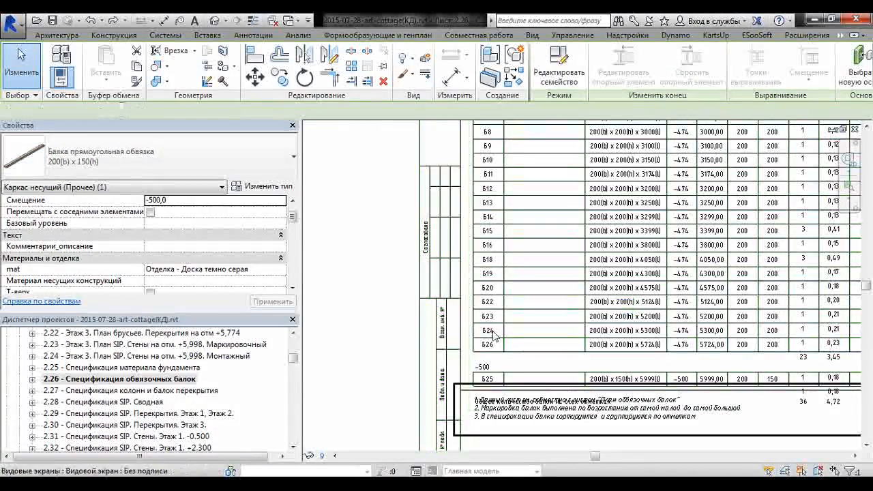
scroll(511, 369, "up", 3)
scroll(708, 379, "down", 2)
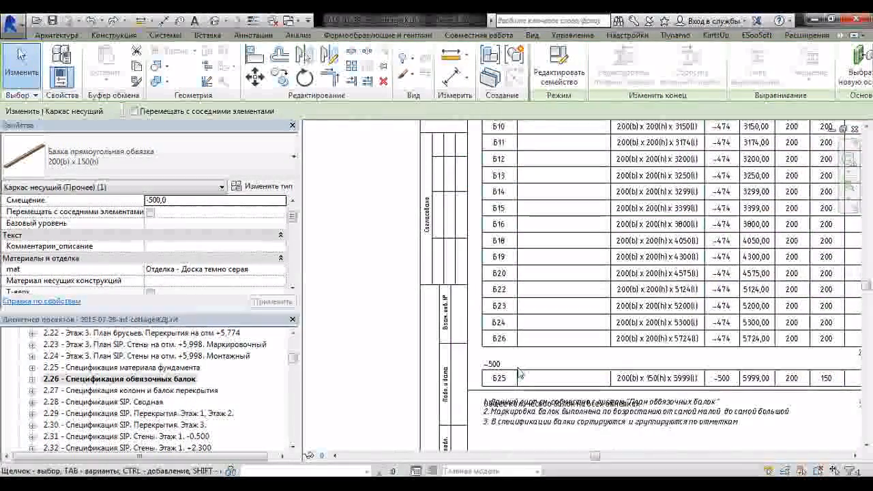
middle_click_drag(768, 380, 597, 358)
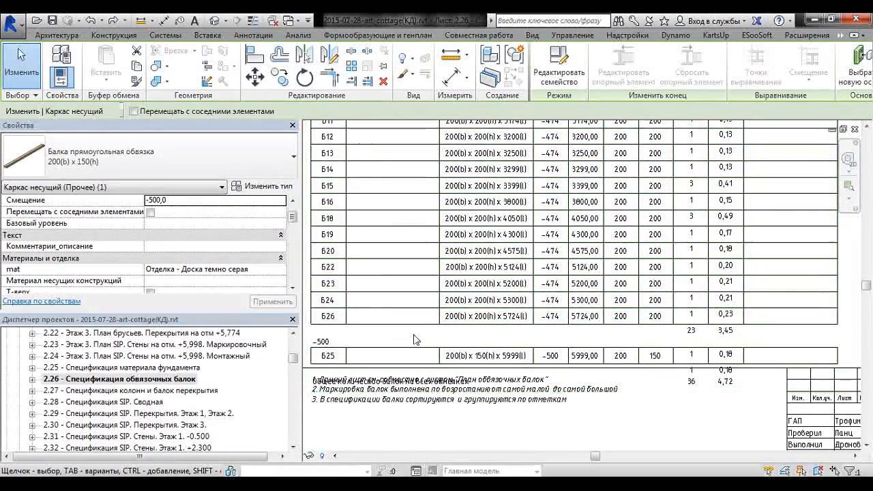
scroll(511, 362, "down", 5)
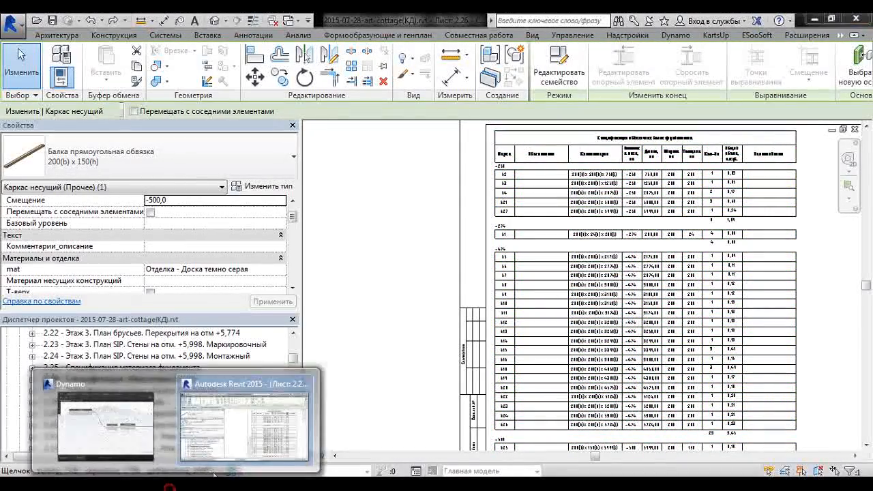
- Switch to Dynamo, shift the family name code block slightly, and move the Dynamo window aside to expose the schedule
left_click(109, 416)
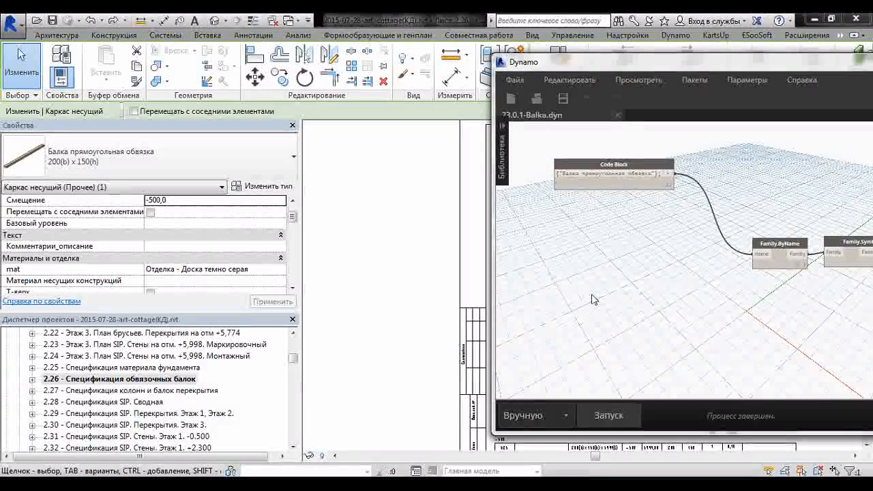
left_click_drag(607, 171, 596, 170)
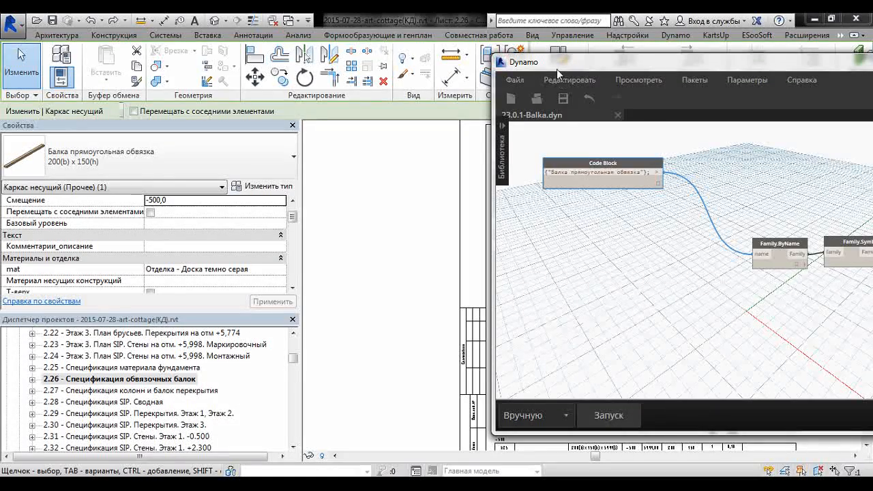
left_click_drag(556, 67, 647, 82)
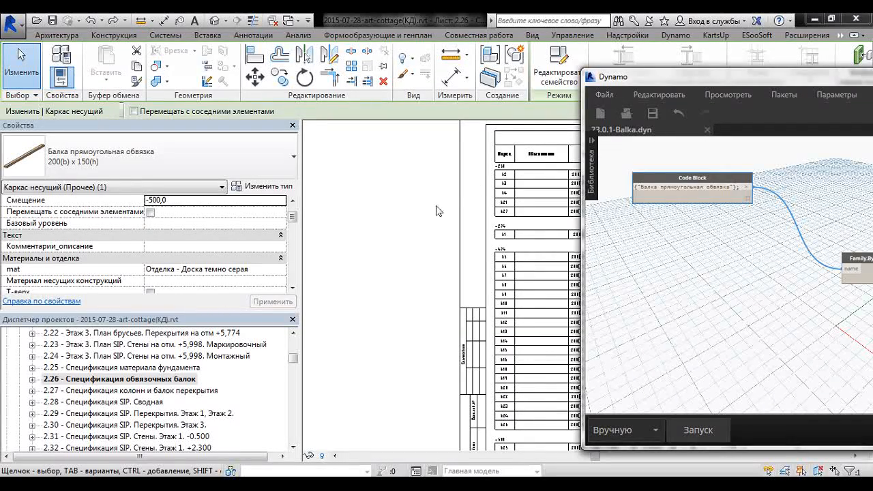
- Return to Revit's 3D view and delete the separate test beam from the beam layout
left_click(440, 254)
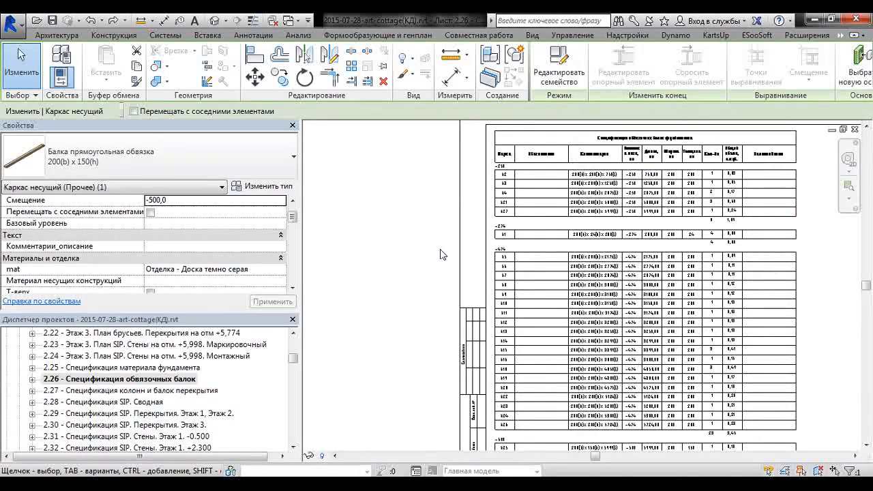
key("ctrl+Tab")
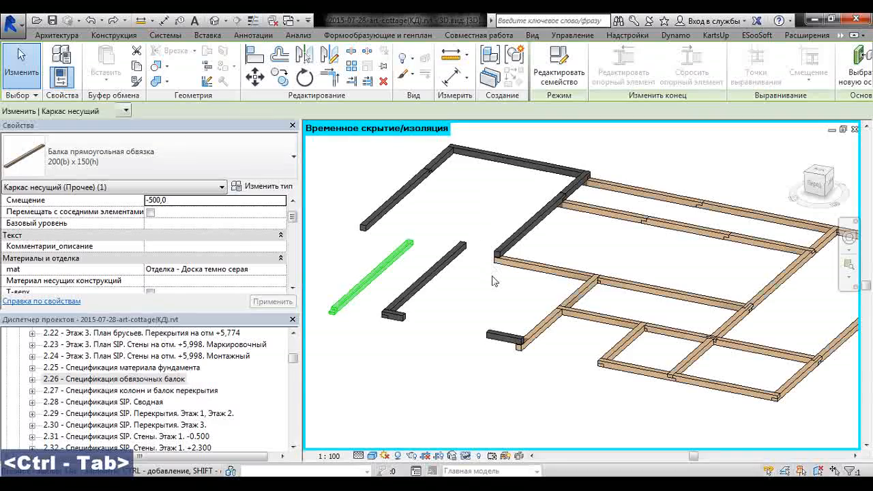
left_click(494, 299)
scroll(494, 299, "down", 1)
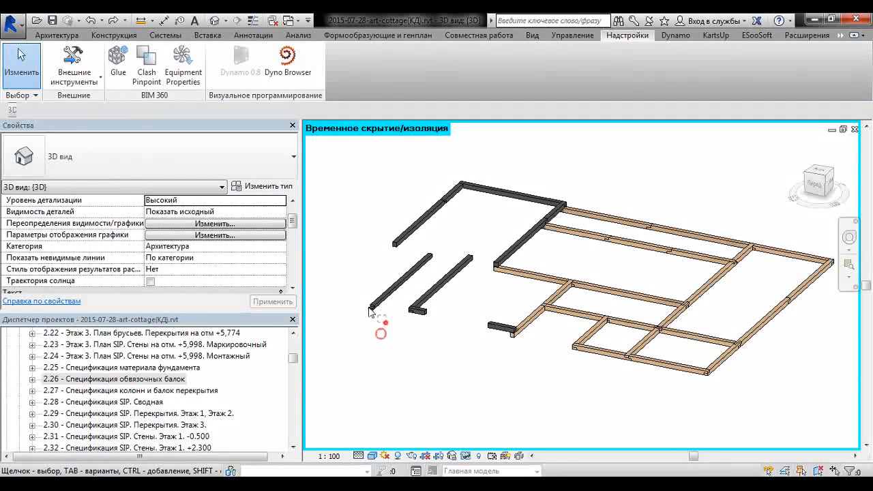
left_click_drag(384, 327, 358, 297)
key("Delete")
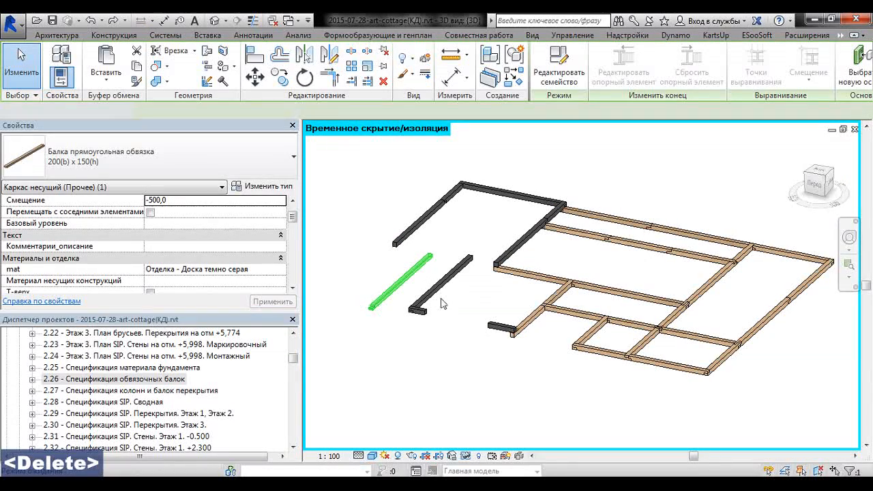
middle_click_drag(504, 390, 437, 376, "shift")
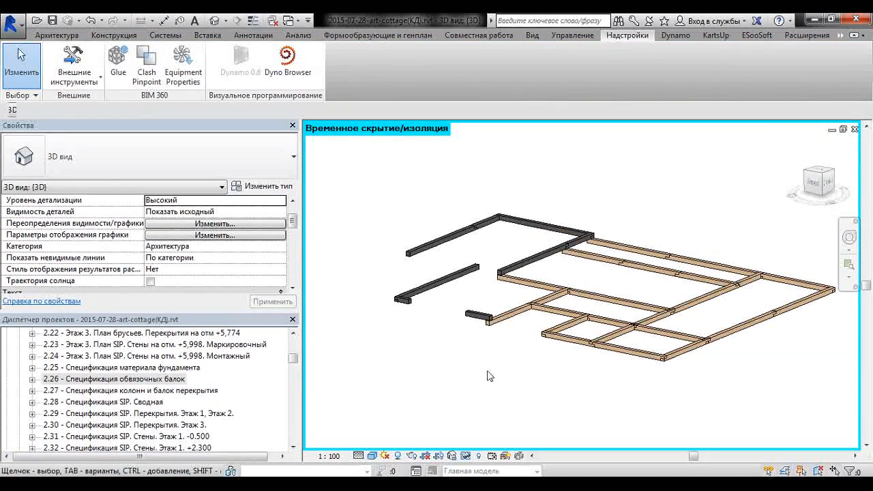
middle_click_drag(666, 254, 658, 270, "shift")
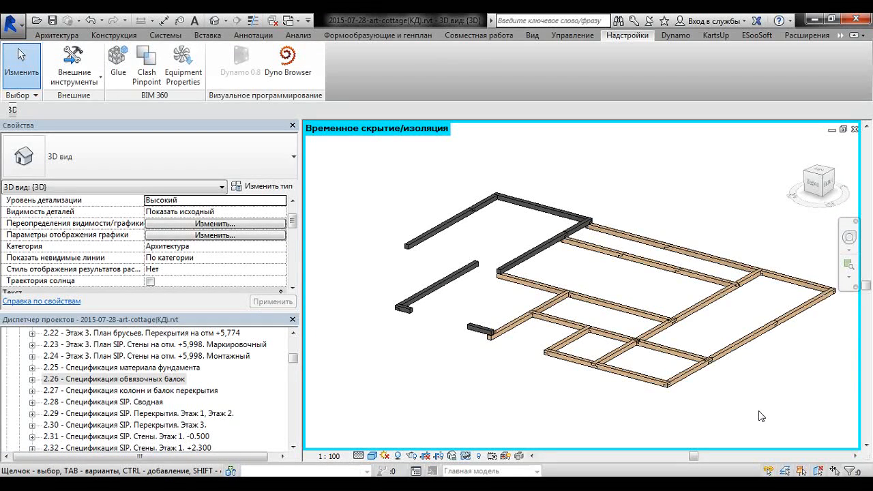
left_click_drag(761, 417, 749, 383)
middle_click_drag(766, 382, 668, 315)
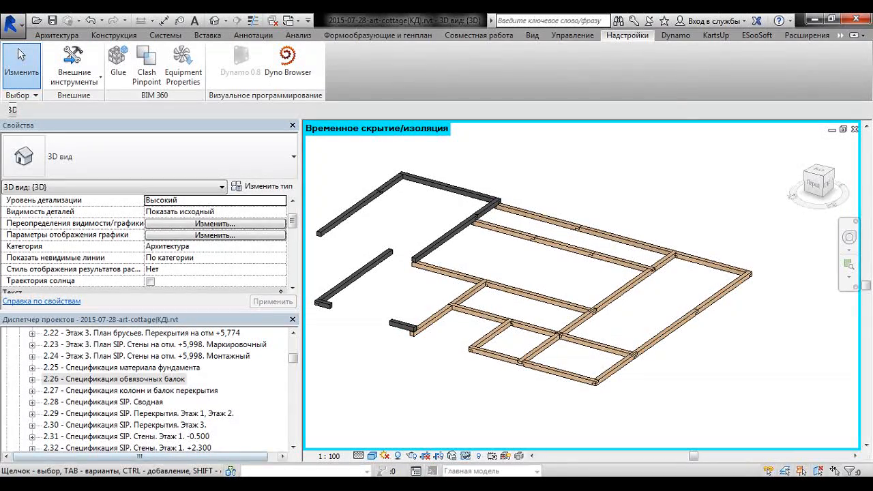
- Switch to Dynamo and reposition the code block that holds the "Балка прямоугольная обвязка" family name
mouse_move(175, 486)
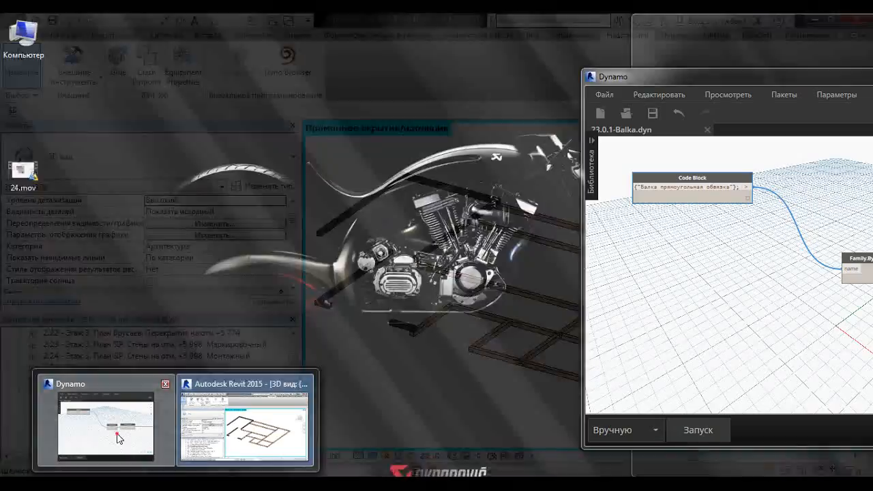
left_click(106, 426)
middle_click_drag(677, 212, 716, 306)
left_click(717, 293)
left_click_drag(717, 295, 714, 292)
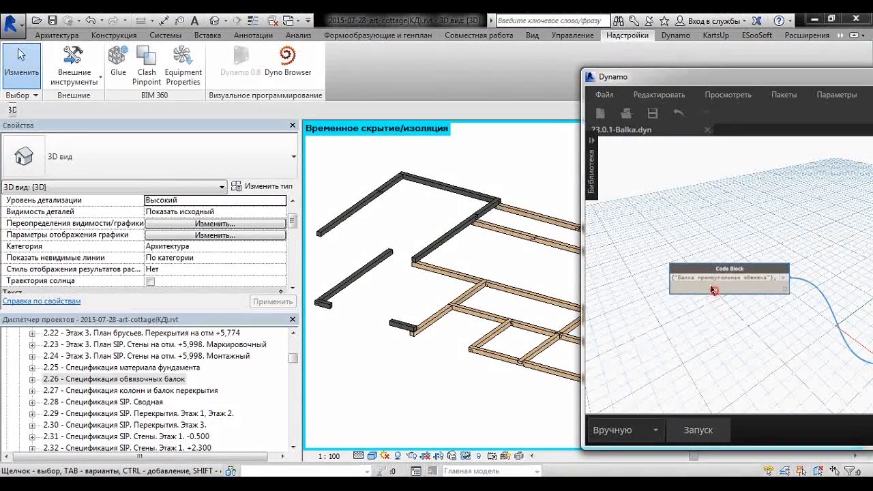